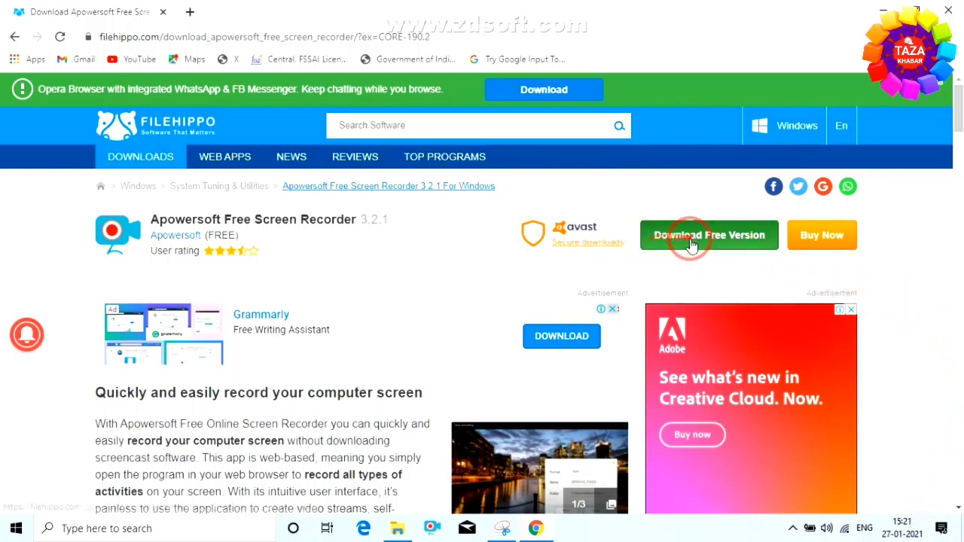
- Download the free version of Apowersoft Free Screen Recorder, dismiss the Opera offer, and run the downloaded installer
left_click(720, 238)
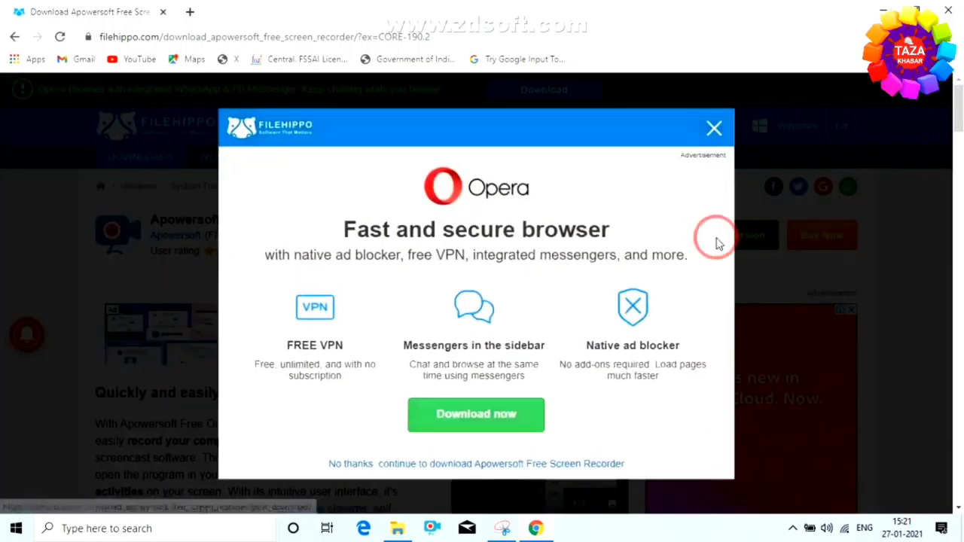
left_click(713, 130)
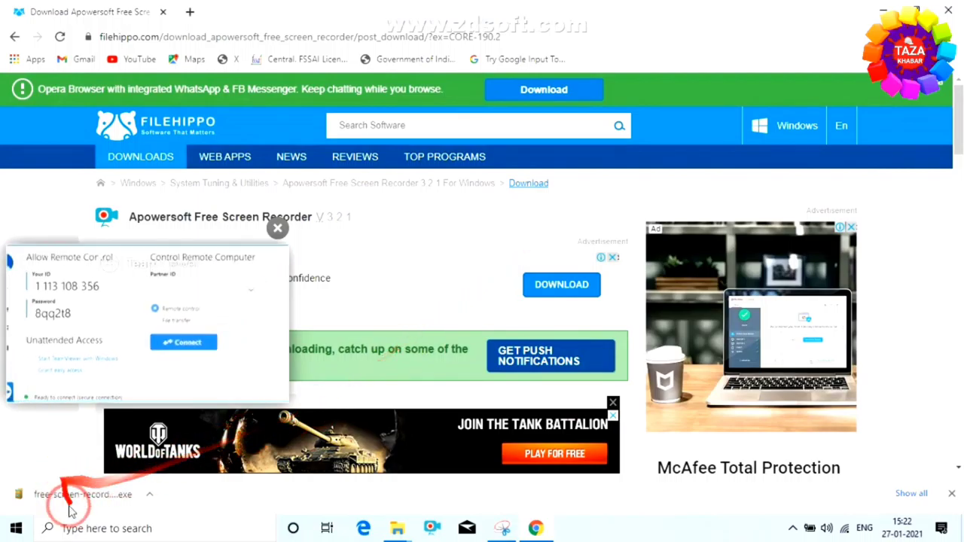
left_click(75, 495)
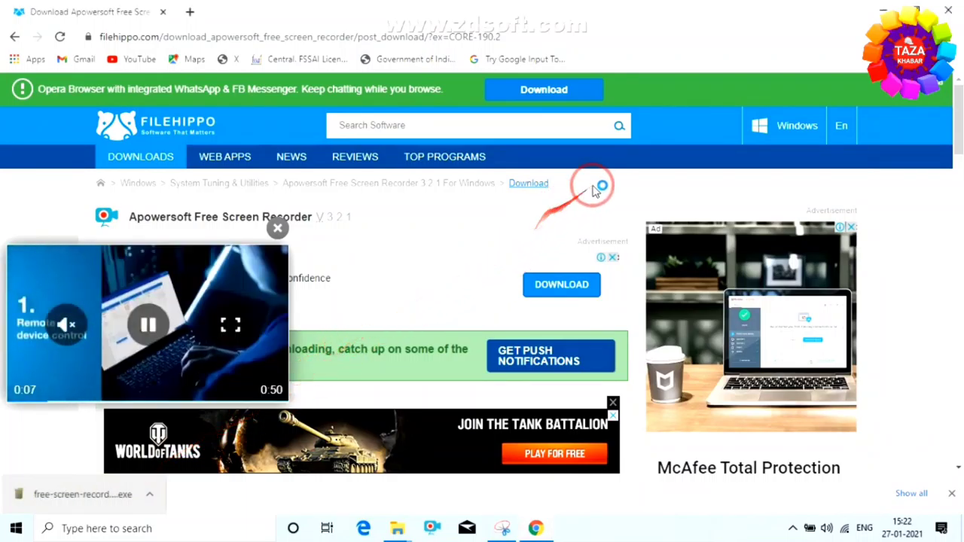
left_click(884, 7)
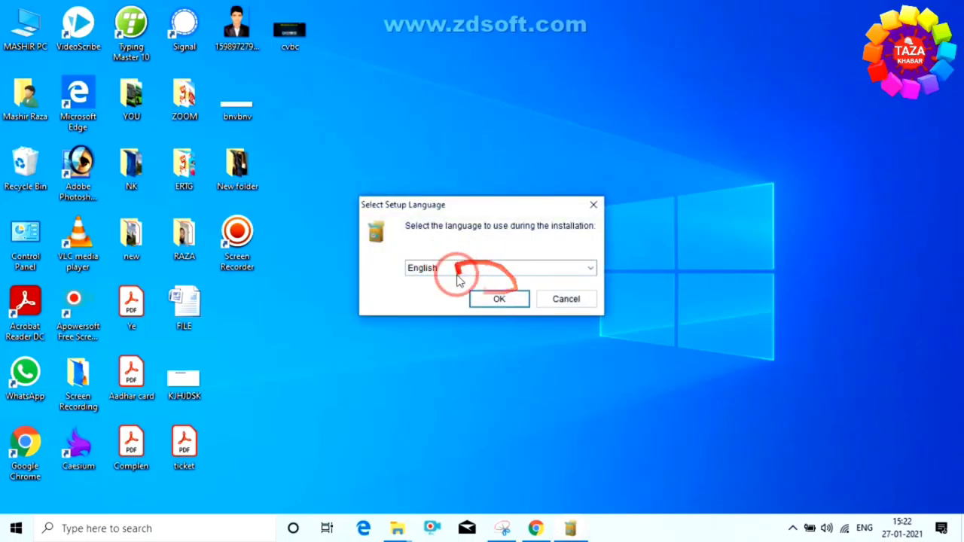
- Choose English as the setup language and accept the license agreement
left_click(527, 267)
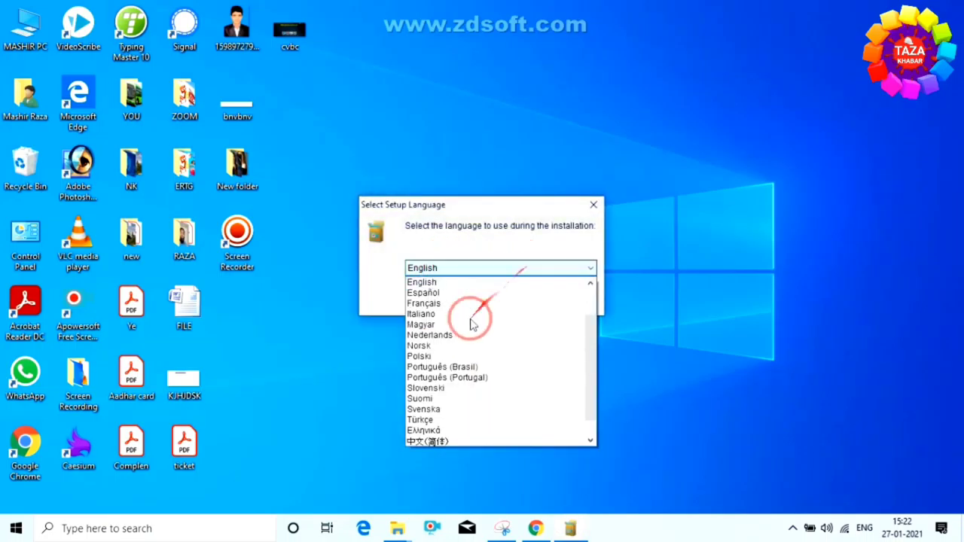
left_click(416, 282)
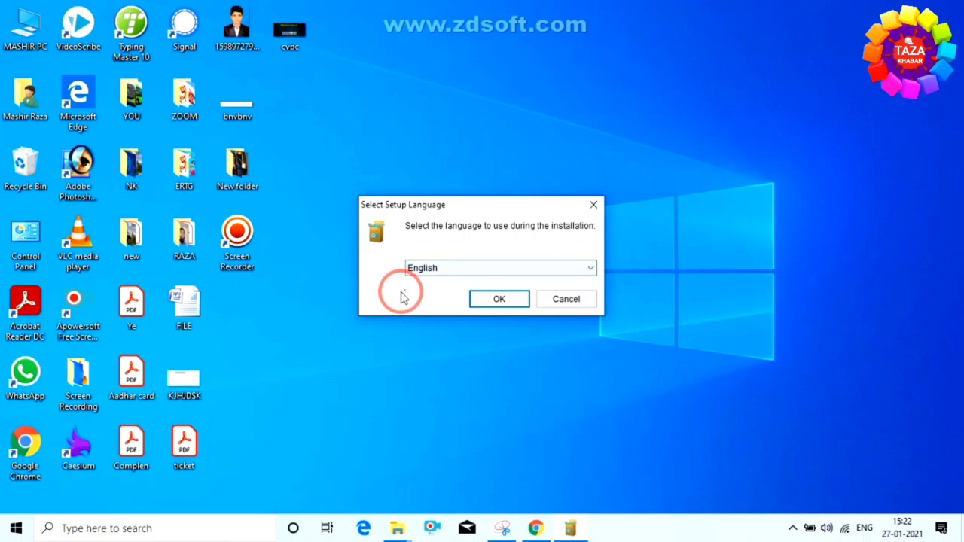
left_click(497, 300)
left_click(317, 343)
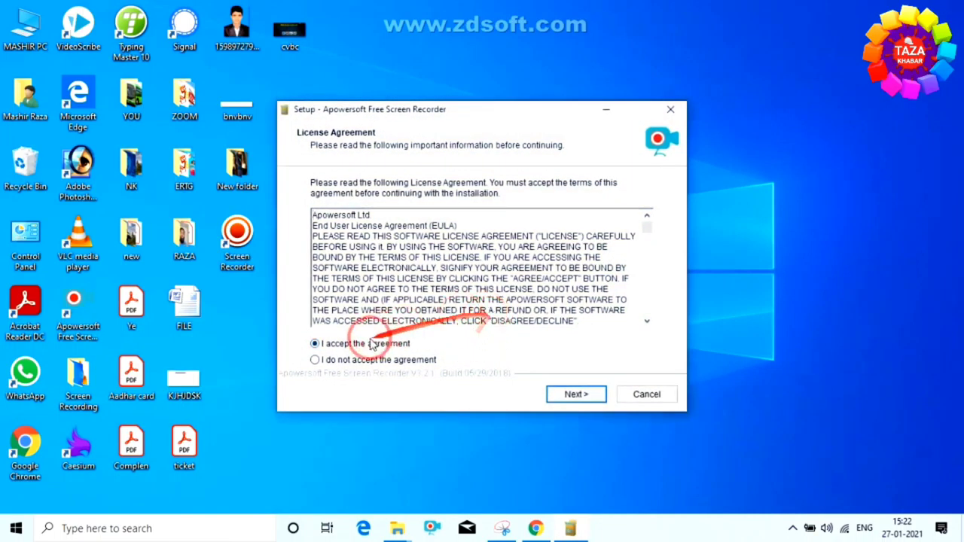
left_click(578, 396)
- Install the screen recorder with desktop and Quick Launch shortcuts, and launch it
left_click(579, 398)
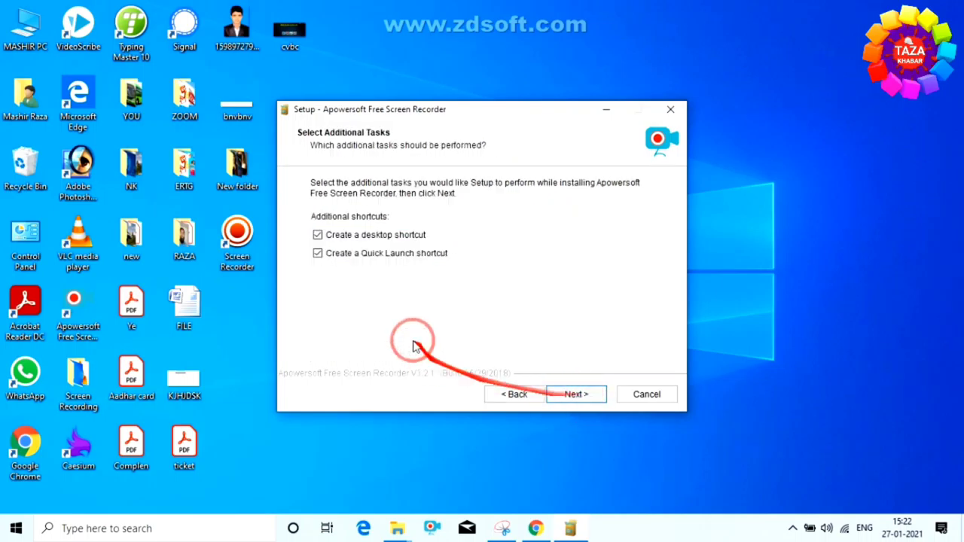
left_click(574, 395)
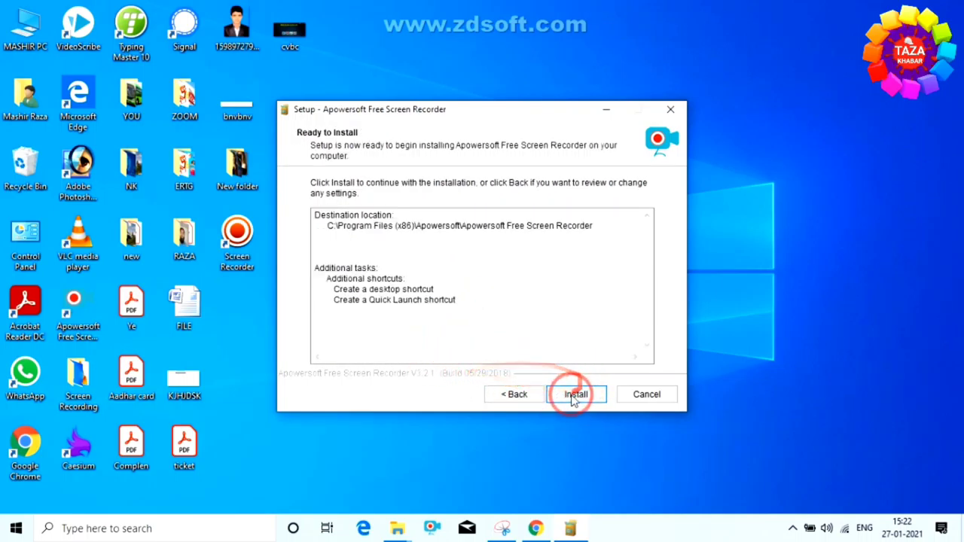
left_click(574, 396)
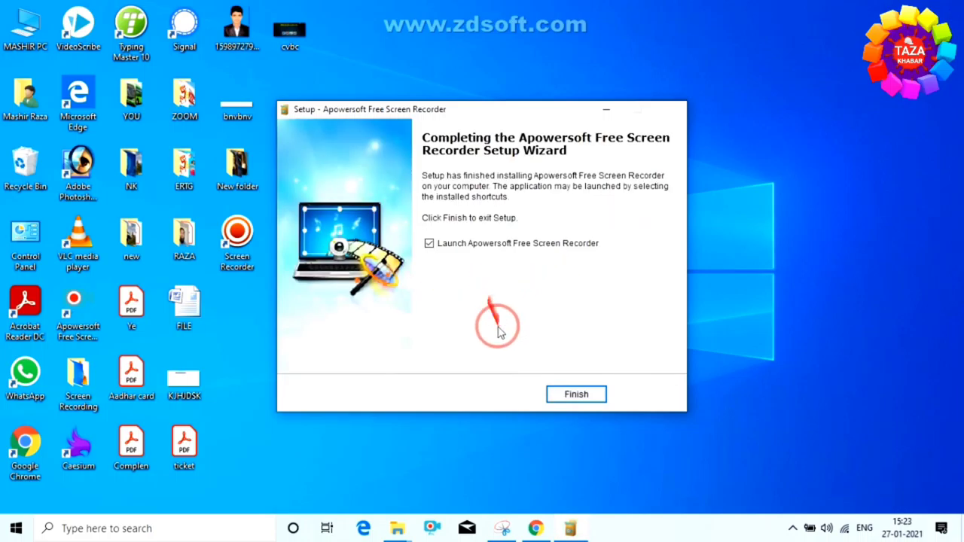
left_click(577, 397)
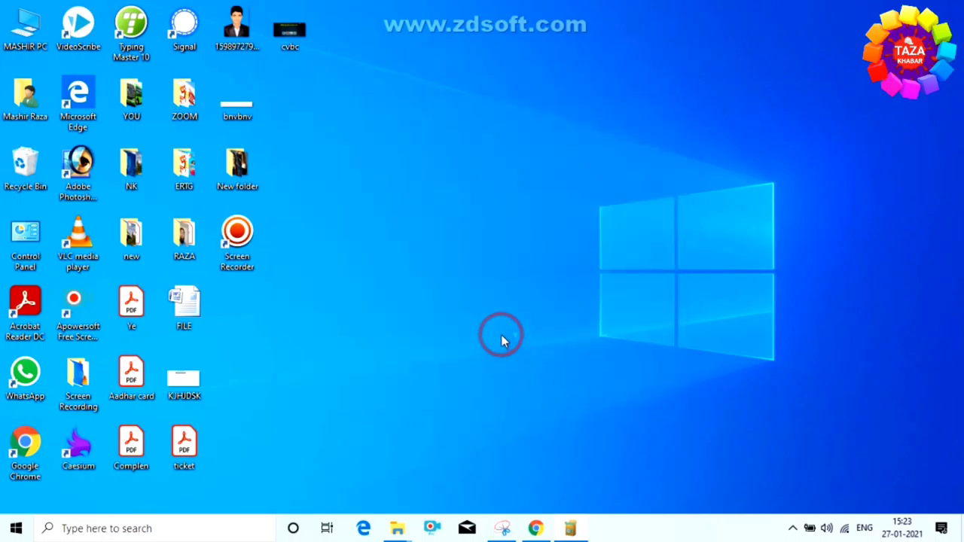
left_click(85, 303)
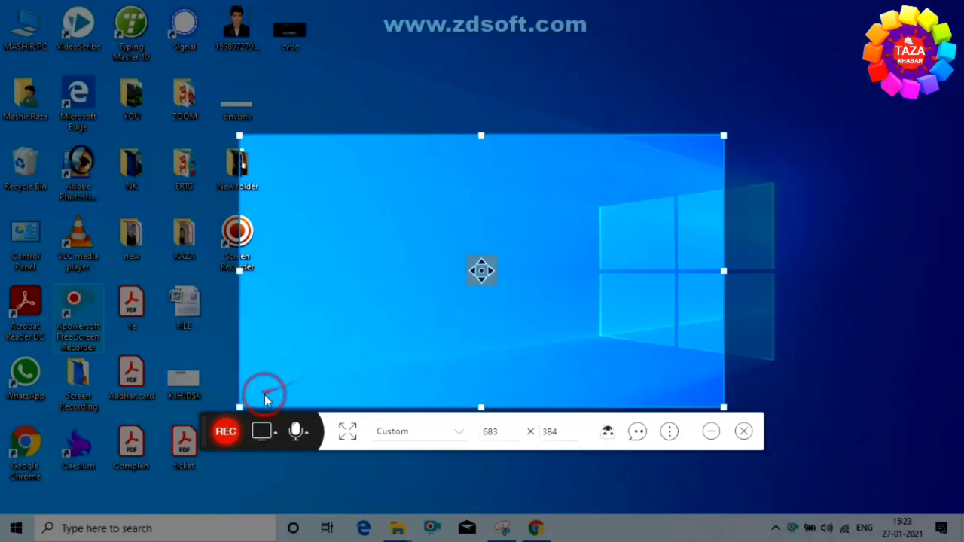
- Enlarge the custom recording area to about 999 × 451 by extending its right, top and left edges
left_click_drag(723, 271, 798, 274)
left_click_drag(518, 136, 517, 88)
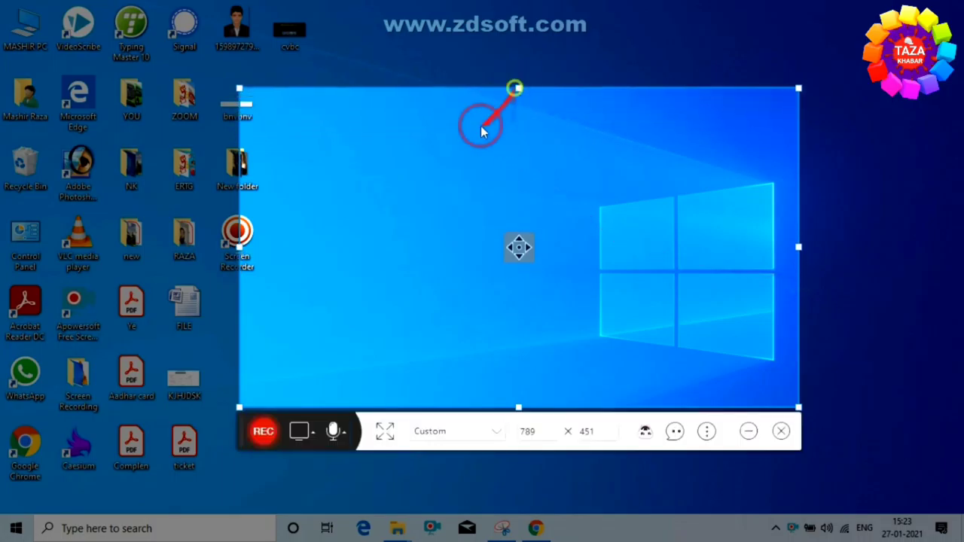
left_click_drag(237, 243, 184, 256)
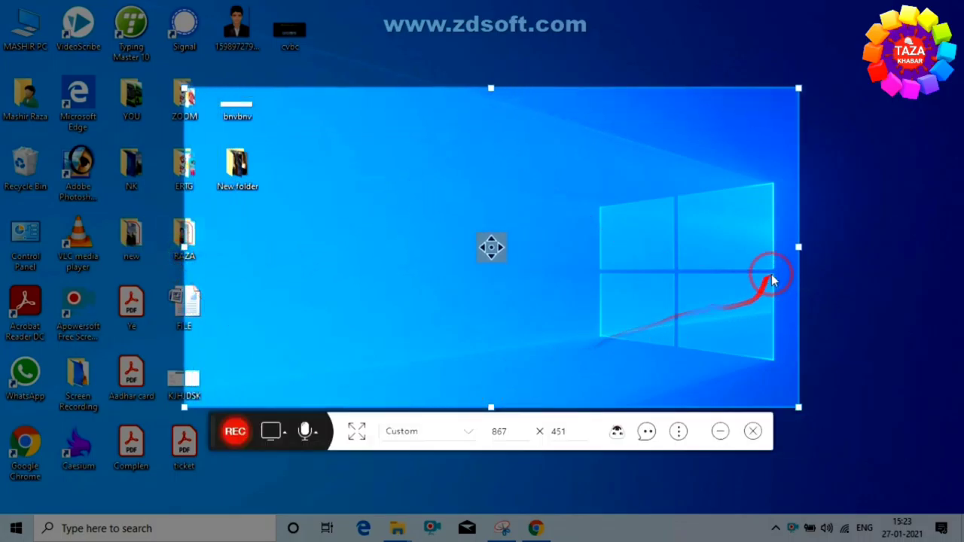
left_click_drag(799, 247, 892, 247)
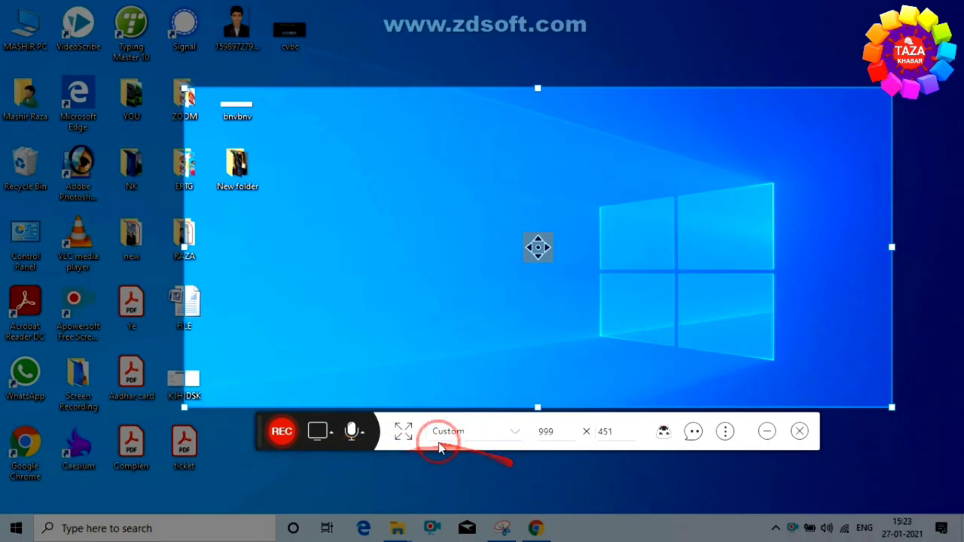
- Check the capture source choices and set the audio input to System sound and microphone
left_click(326, 431)
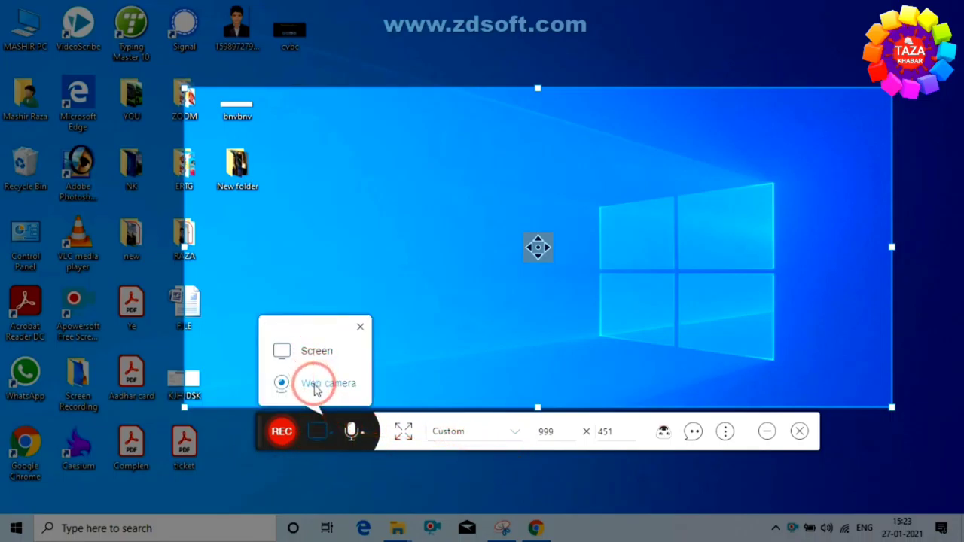
left_click(351, 431)
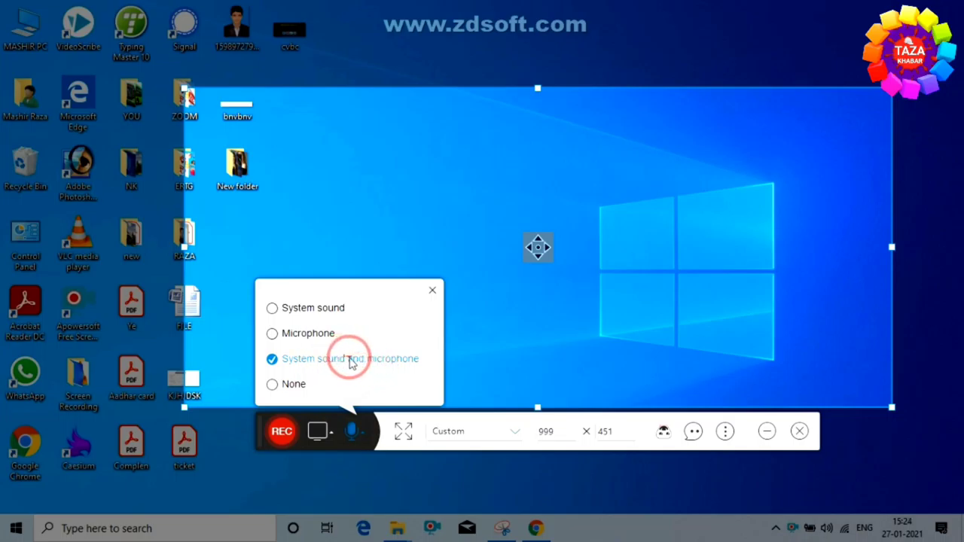
left_click(272, 336)
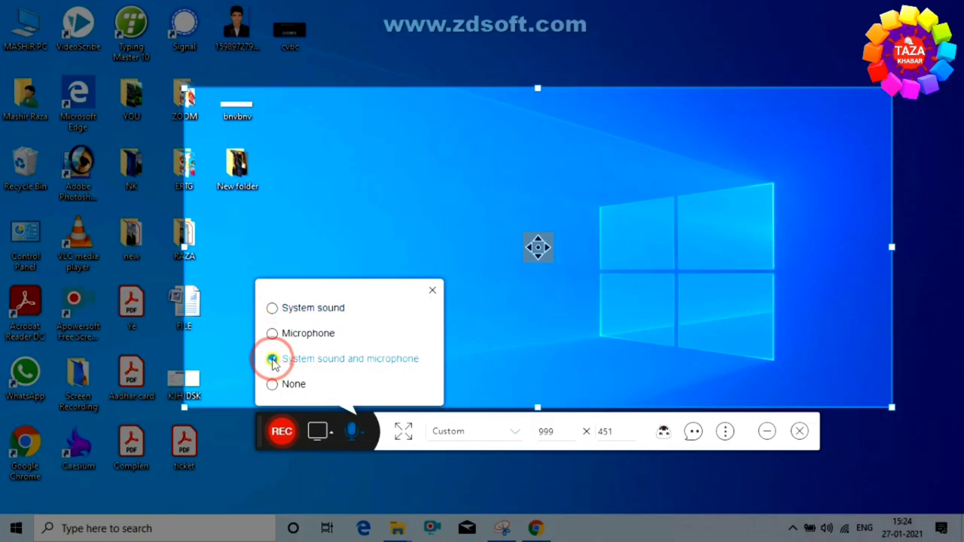
left_click(433, 290)
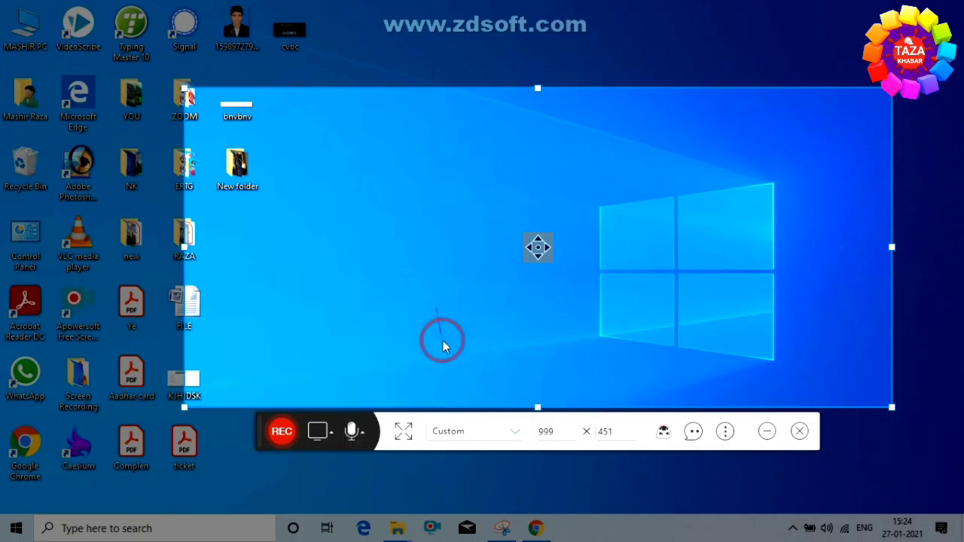
- Set the recording area to the 720P 1280x720 (16:9) preset
left_click(514, 437)
scroll(530, 351, "down", 1)
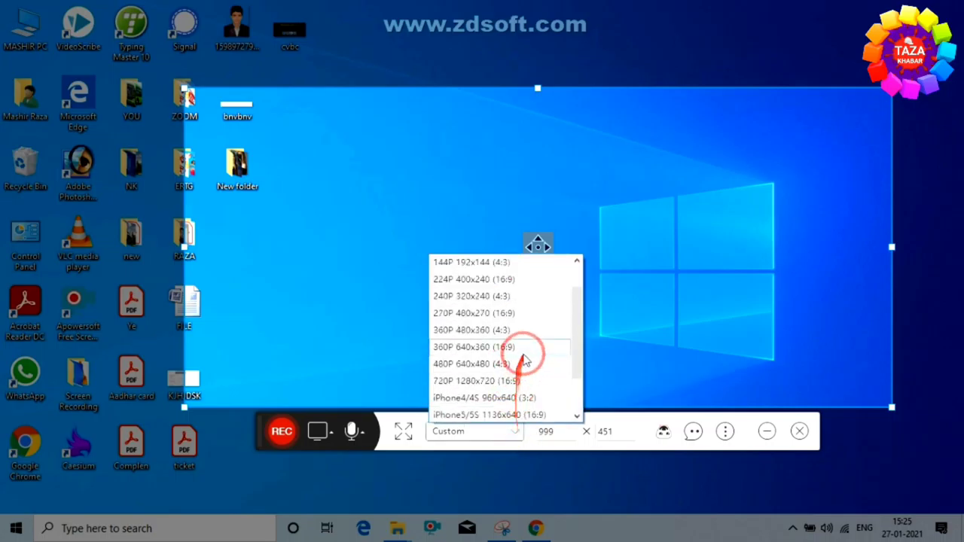
scroll(526, 326, "up", 1)
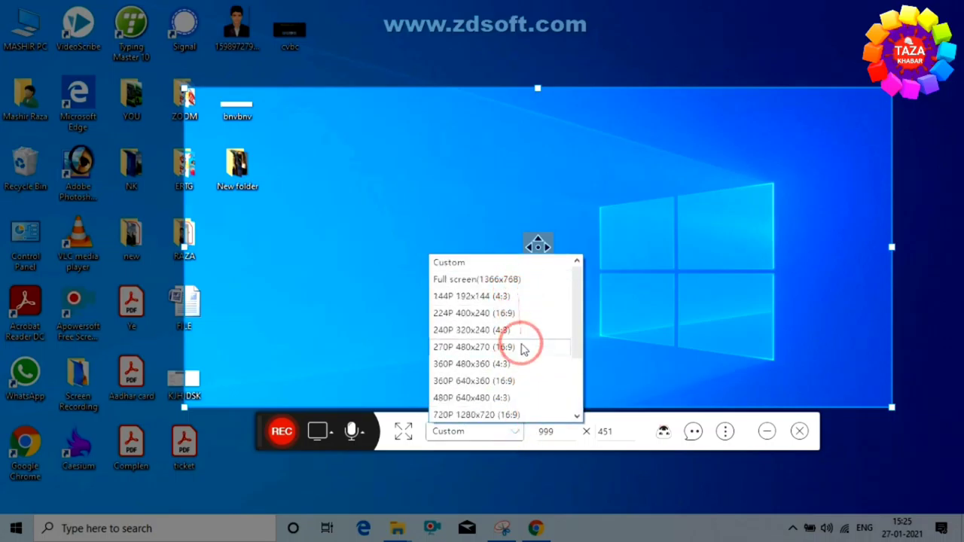
scroll(520, 361, "down", 1)
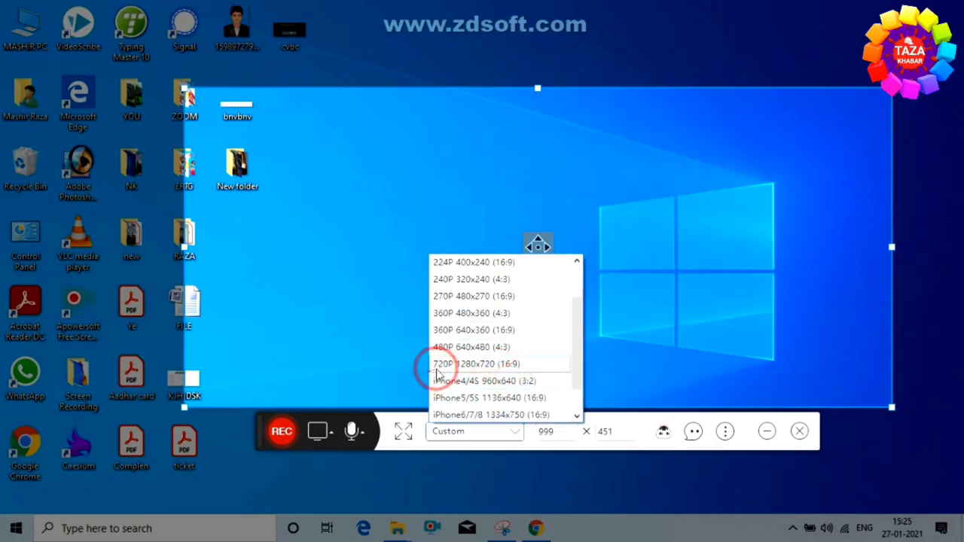
left_click(474, 363)
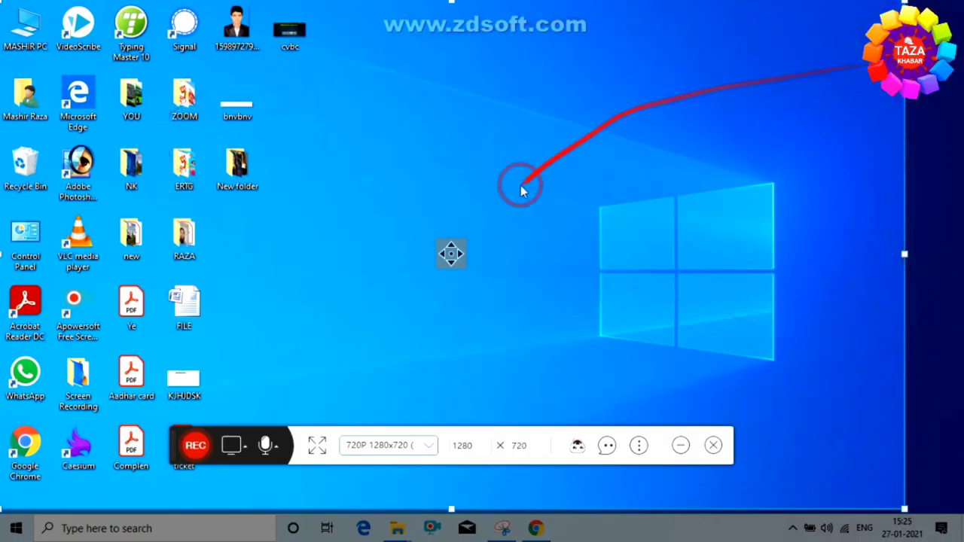
- Set the recording area to Full screen (1366x768)
left_click(424, 455)
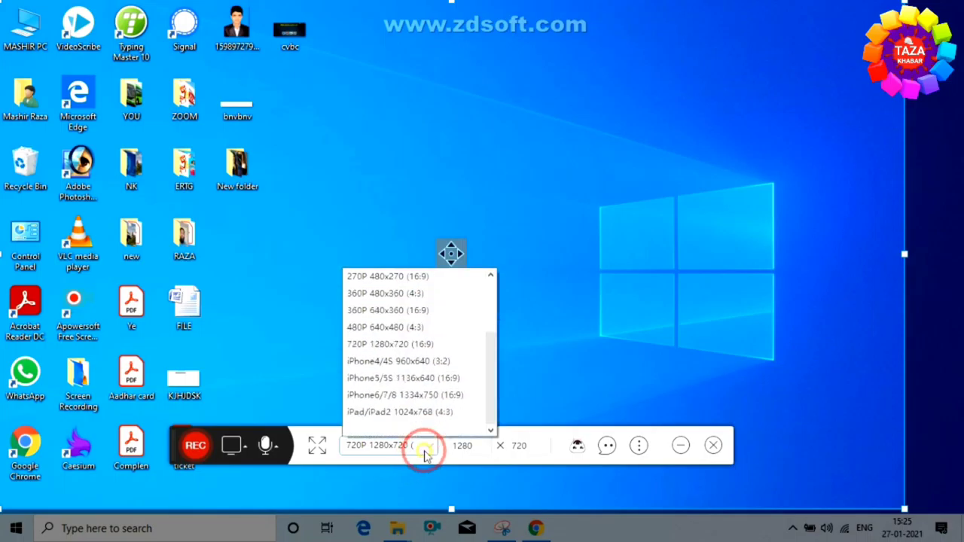
scroll(422, 301, "up", 2)
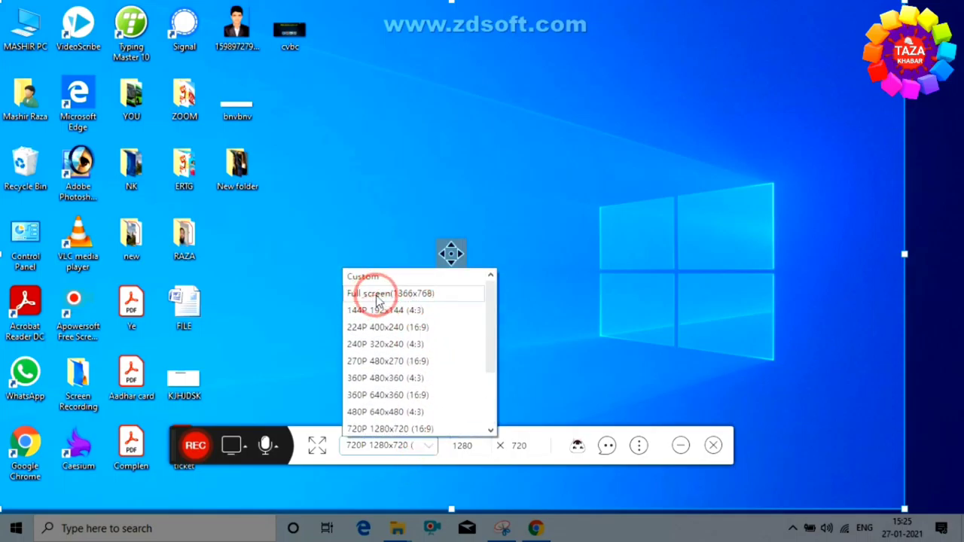
left_click(380, 294)
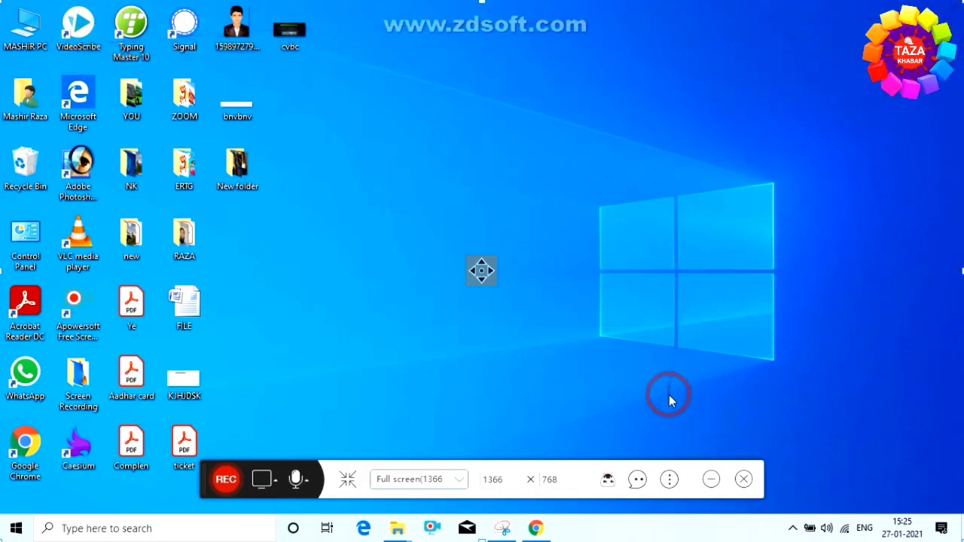
- Open the recording options and choose MP4 as the video format
left_click(670, 481)
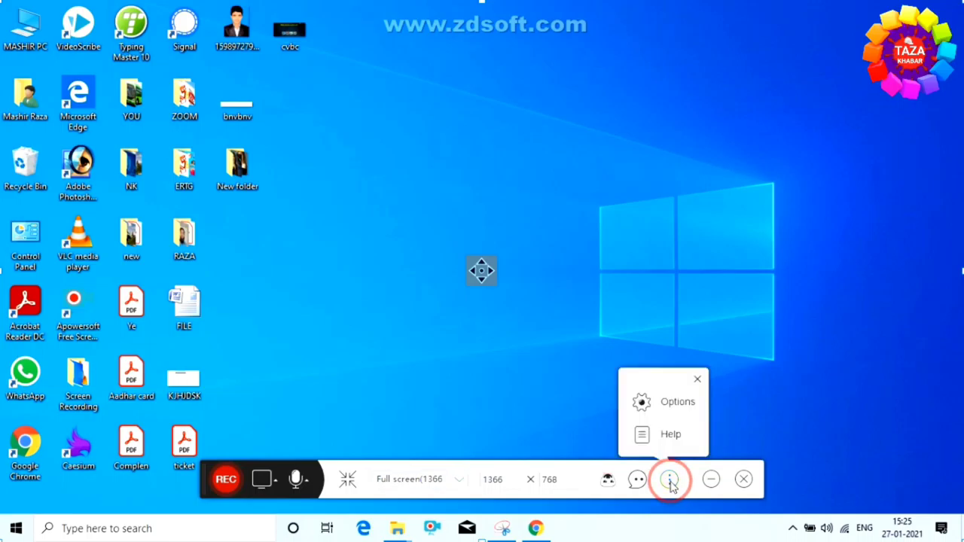
left_click(666, 407)
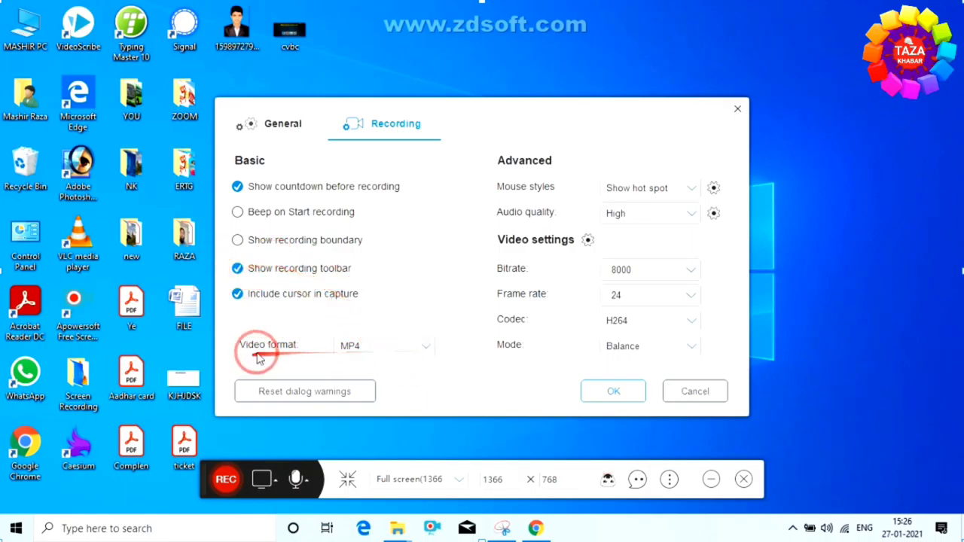
left_click(421, 351)
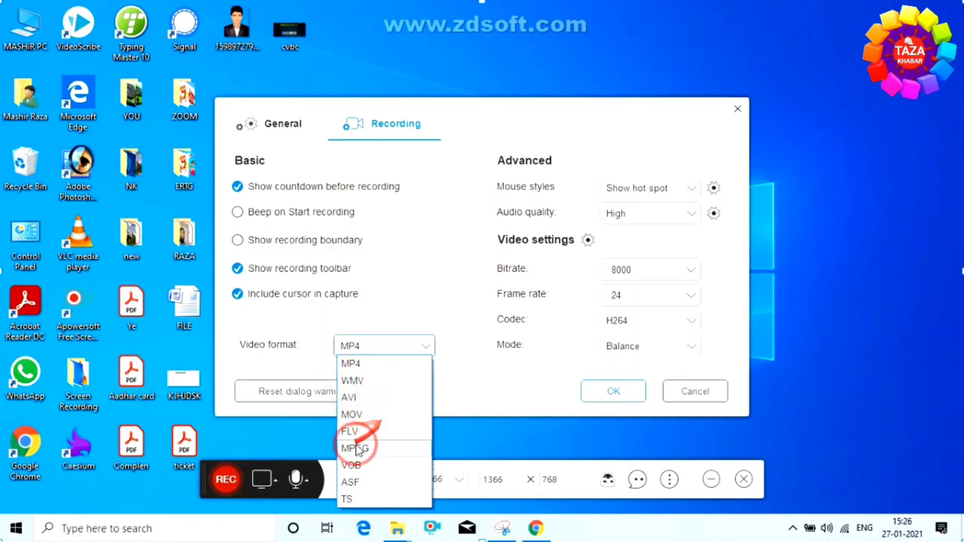
left_click(382, 365)
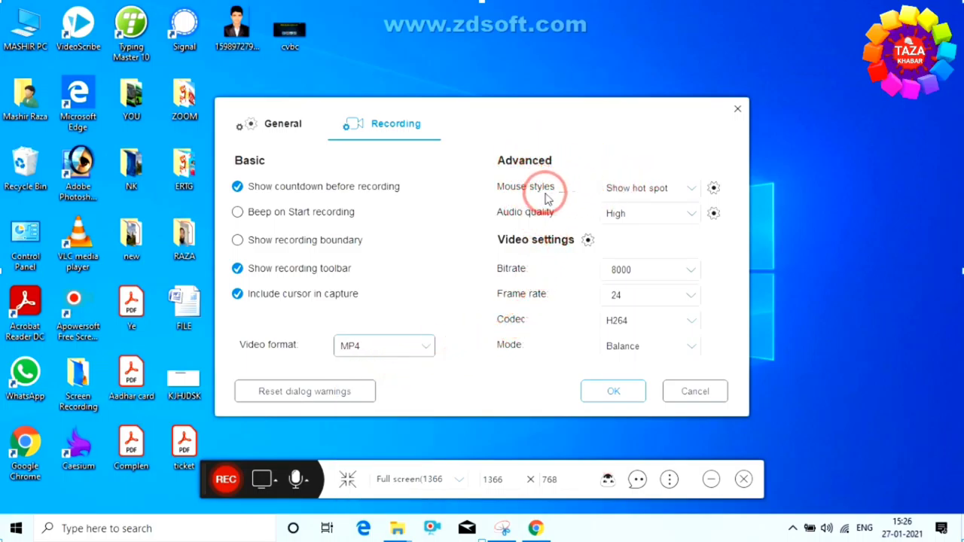
- Try the Hide hot spot mouse style and set the mouse style back to Show hot spot
left_click(658, 192)
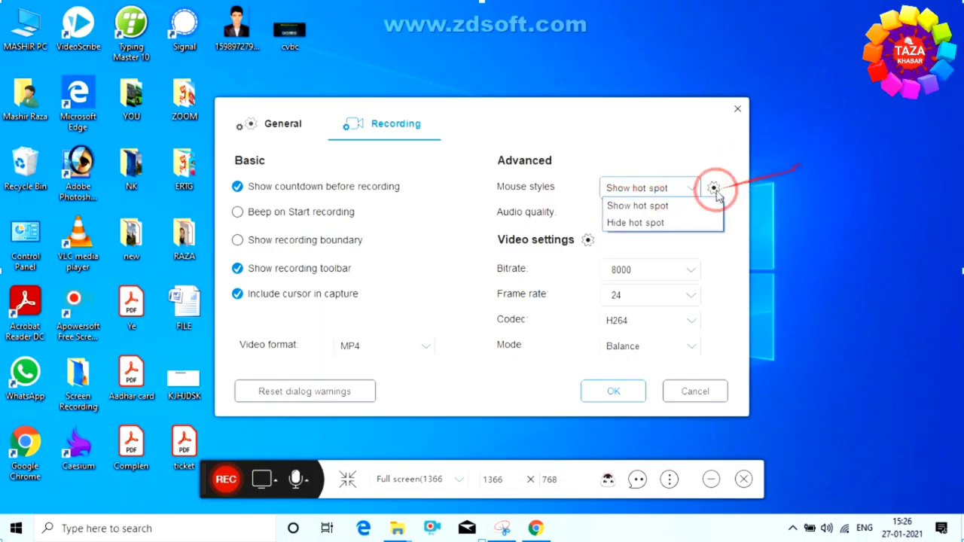
left_click(647, 207)
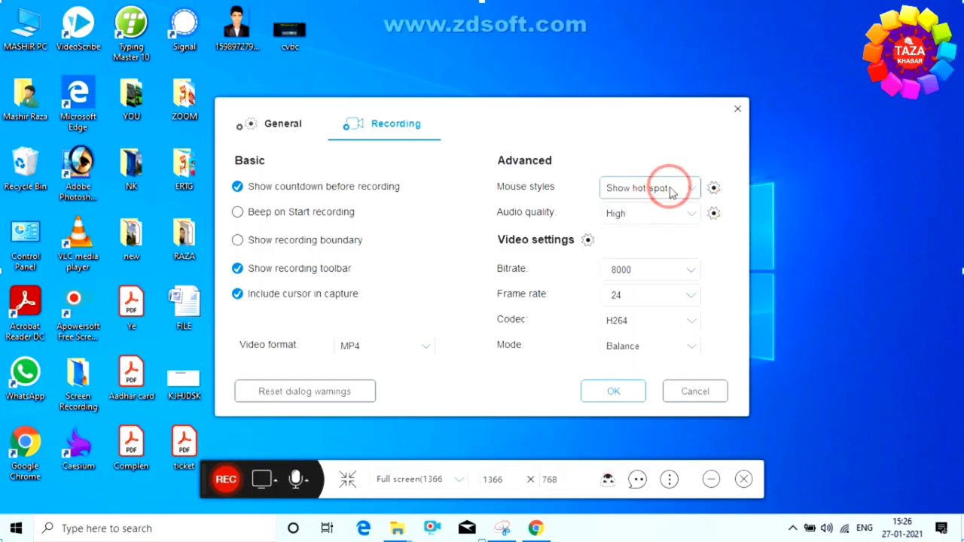
left_click(670, 190)
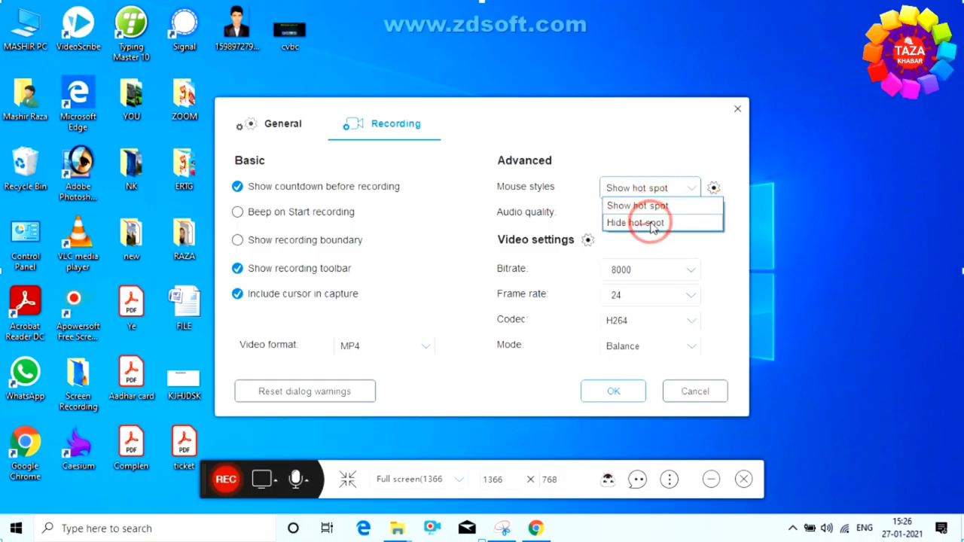
left_click(645, 225)
left_click(682, 191)
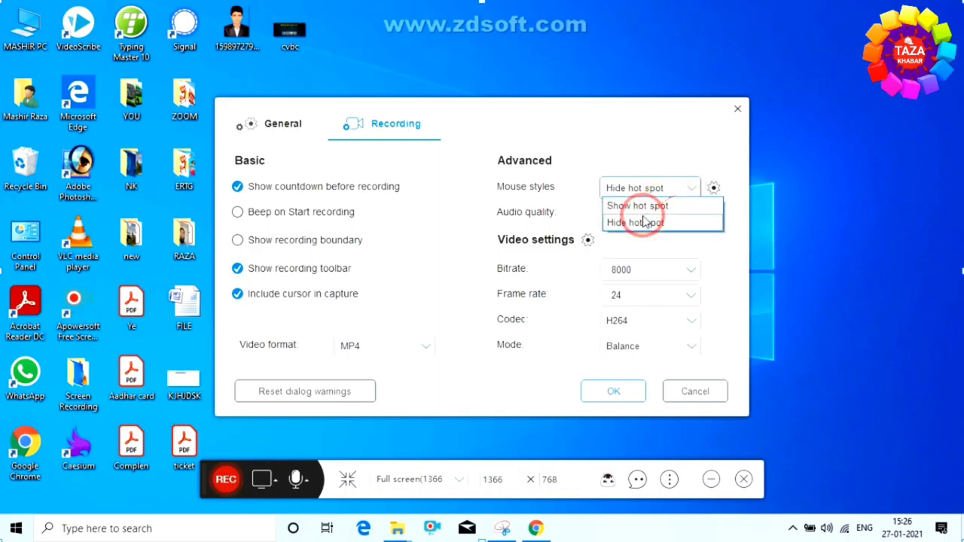
left_click(647, 208)
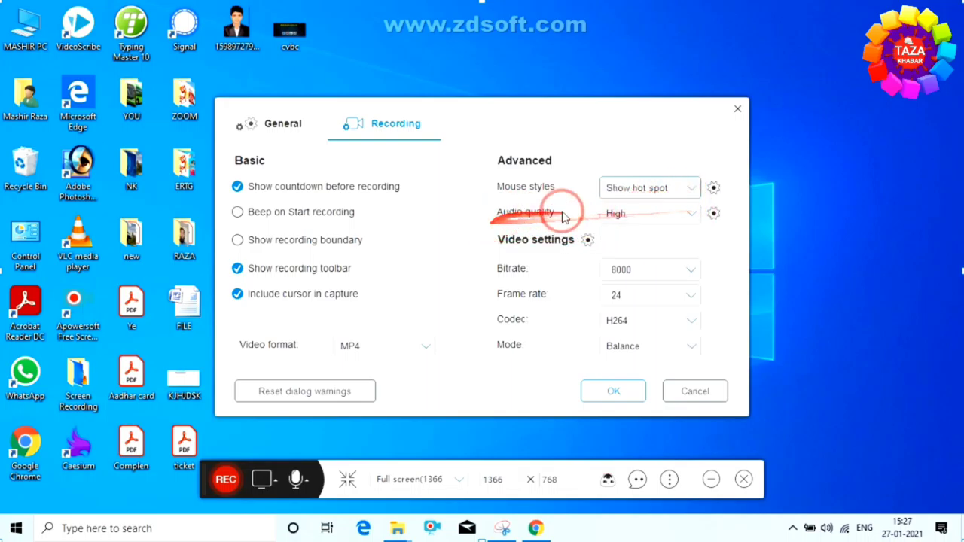
- Choose High as the audio quality in the recording options
left_click(679, 215)
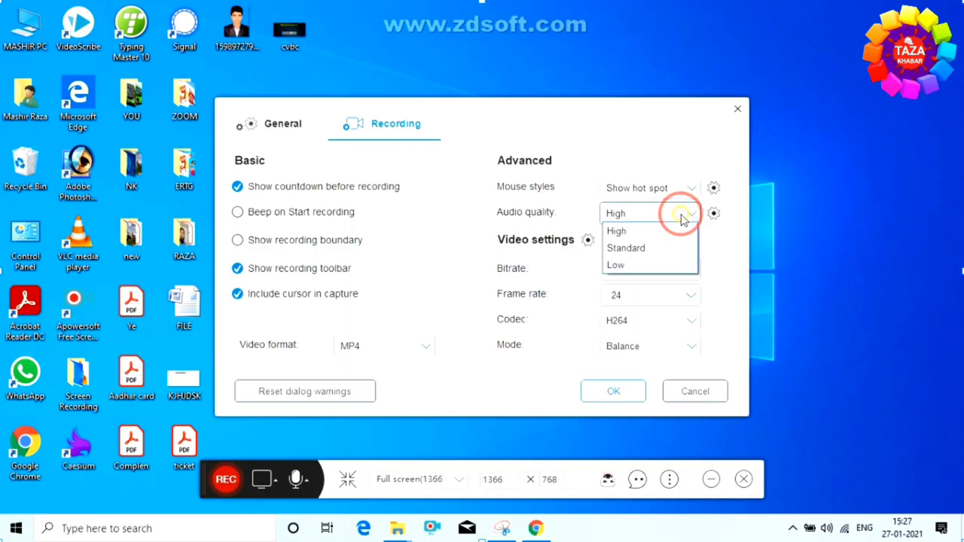
left_click(637, 236)
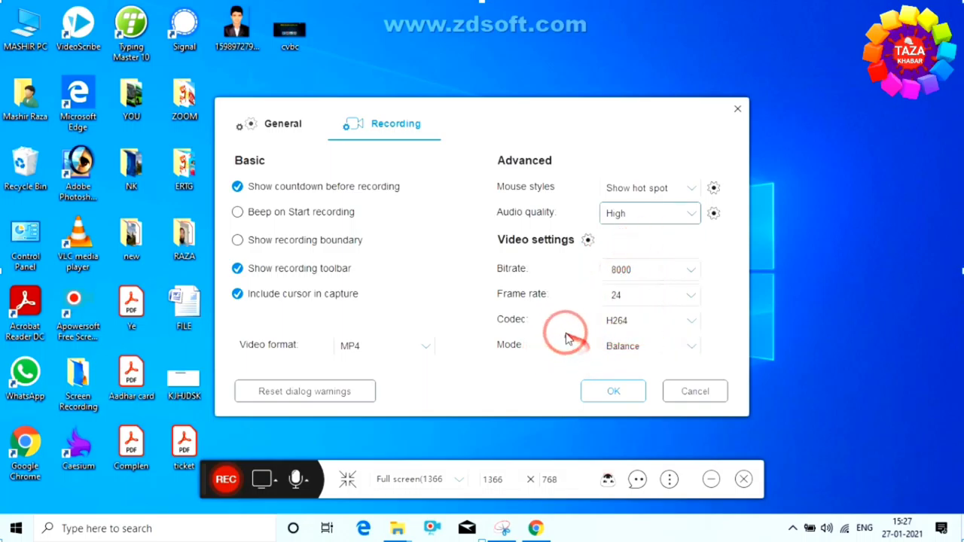
- In the general options, try Ctrl+X and Ctrl+Y as the Start recording shortcut
left_click(283, 133)
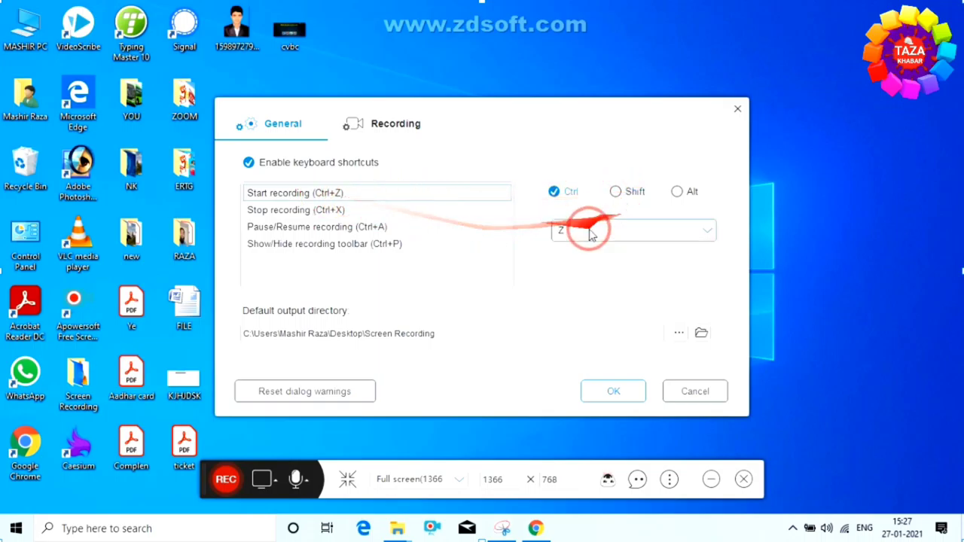
left_click(615, 235)
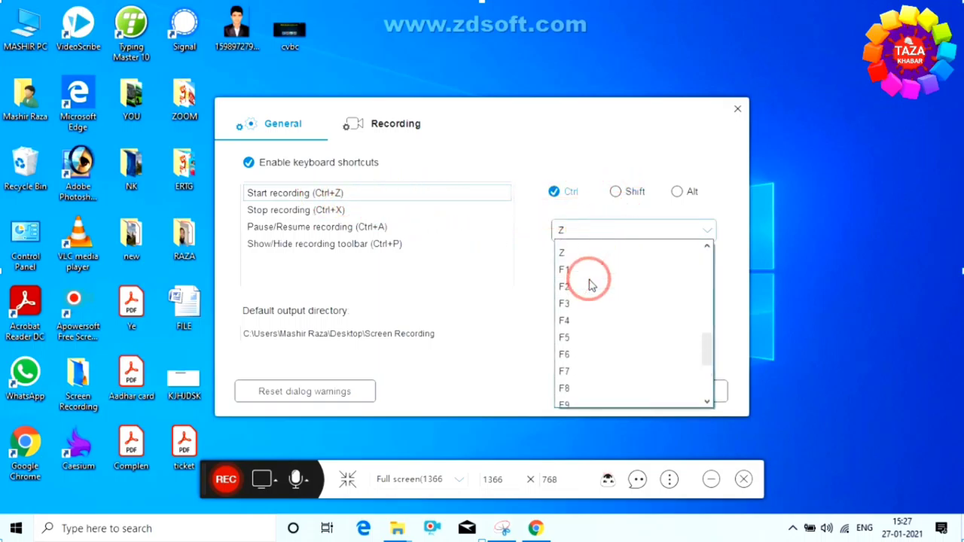
left_click(587, 265)
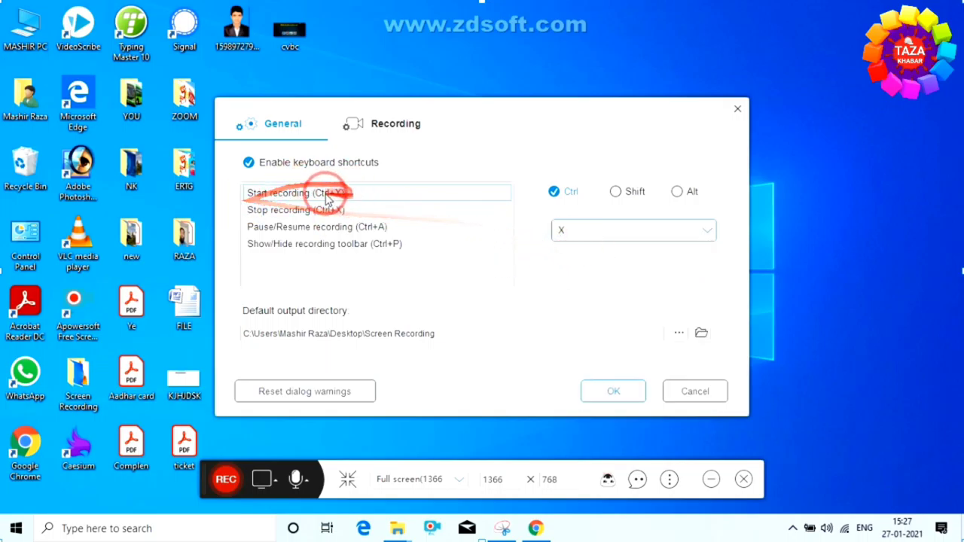
left_click(605, 233)
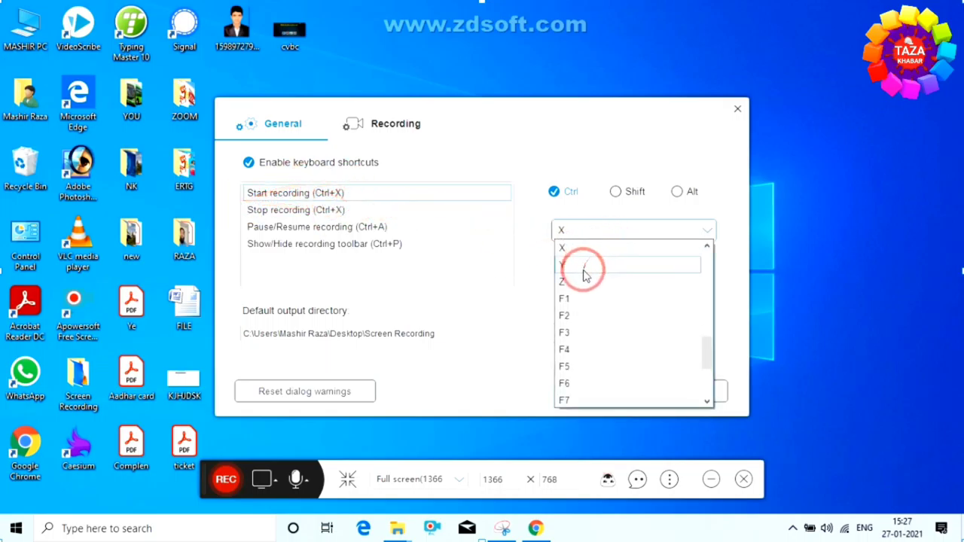
left_click(585, 269)
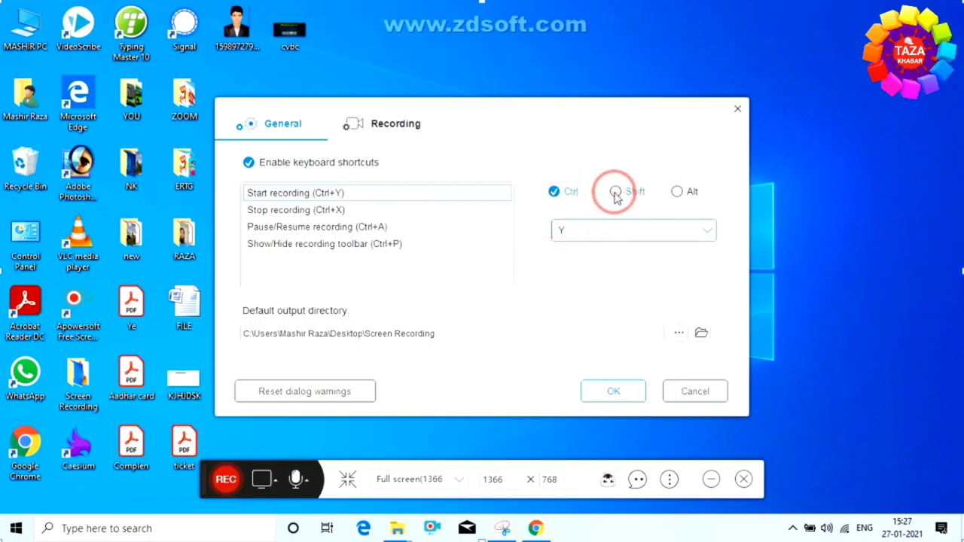
- Try adding Shift and Alt to the Start recording shortcut, then remove both and restore it to Ctrl+Z
left_click(677, 194)
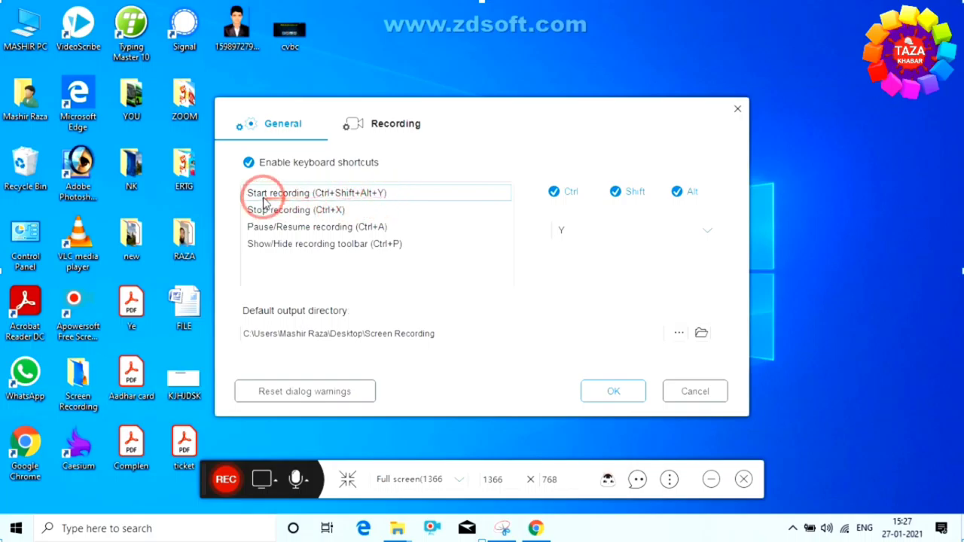
left_click(619, 194)
left_click(677, 193)
left_click(587, 229)
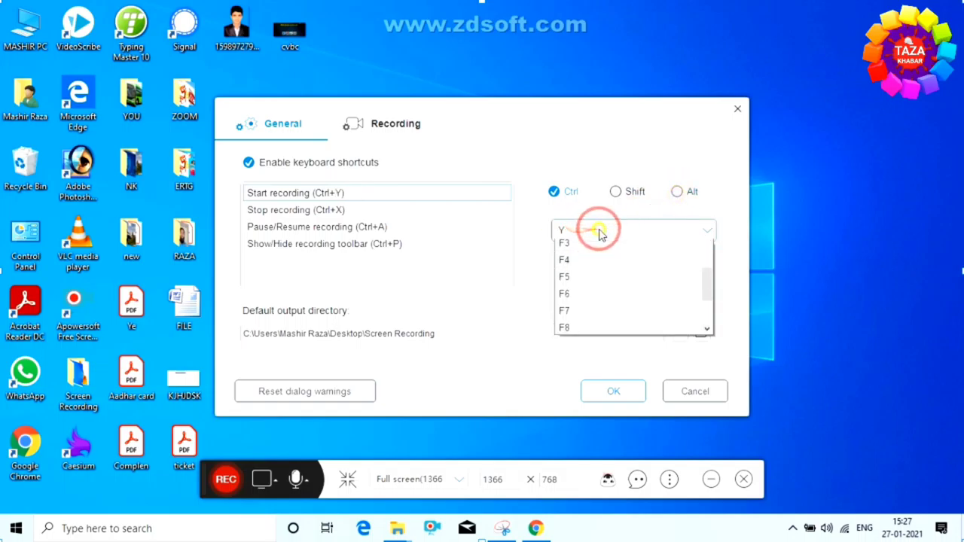
left_click(574, 266)
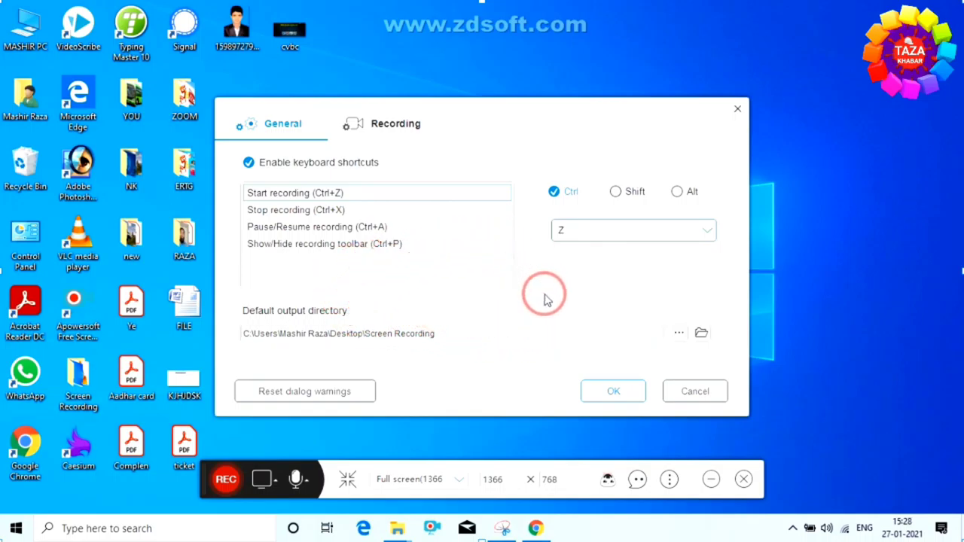
- Check the default output folder, then accept the recorder options and minimise the folder window
left_click(702, 335)
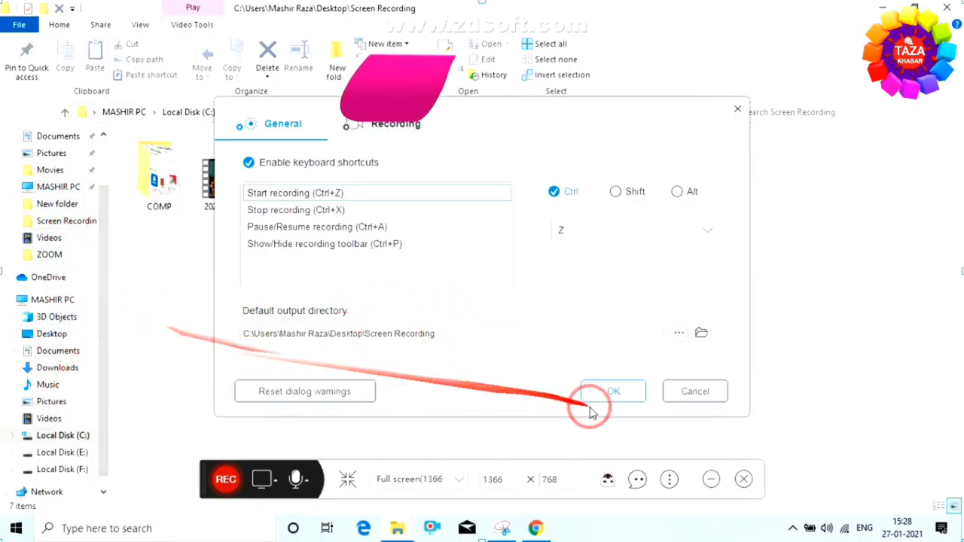
left_click(611, 393)
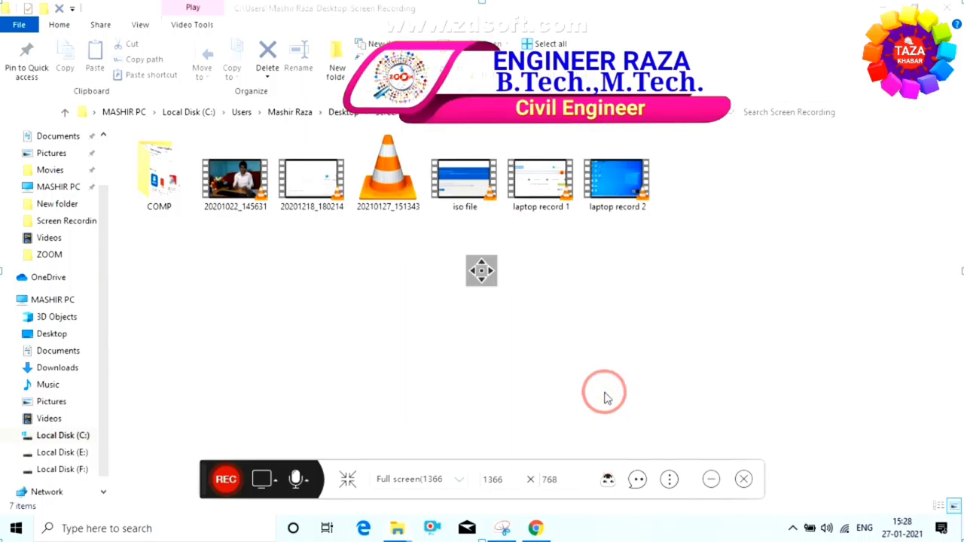
left_click(883, 8)
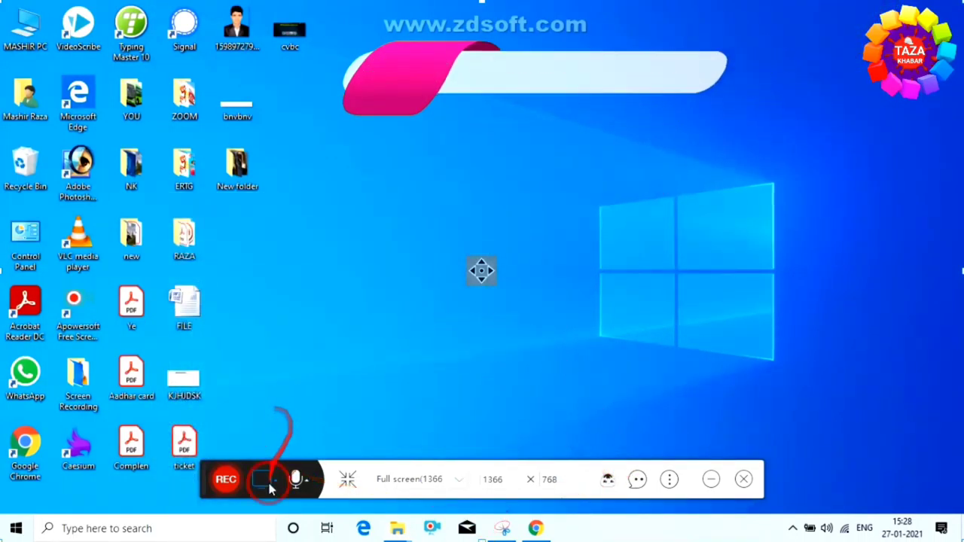
- Start a full-screen recording, accepting the readiness summary, and pause it after about 10 seconds
left_click(226, 479)
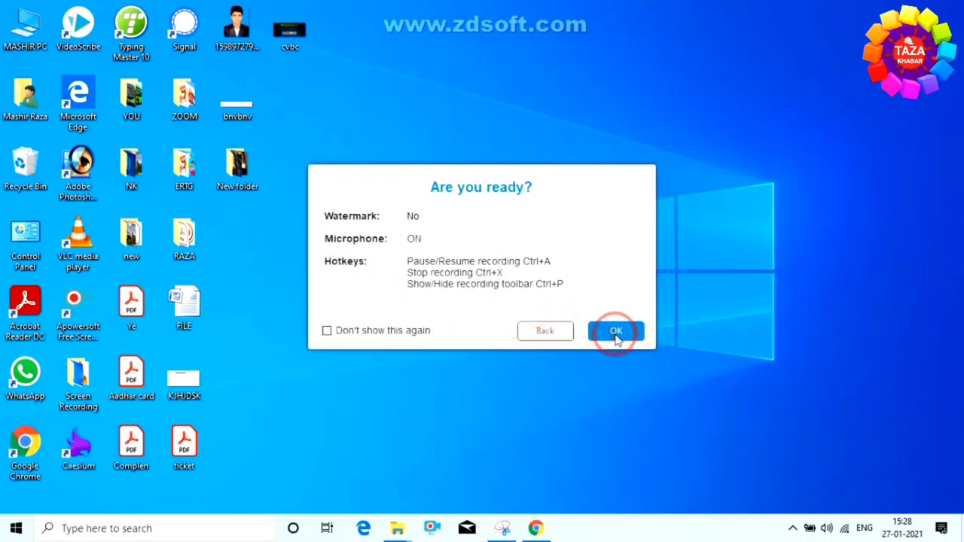
left_click(614, 333)
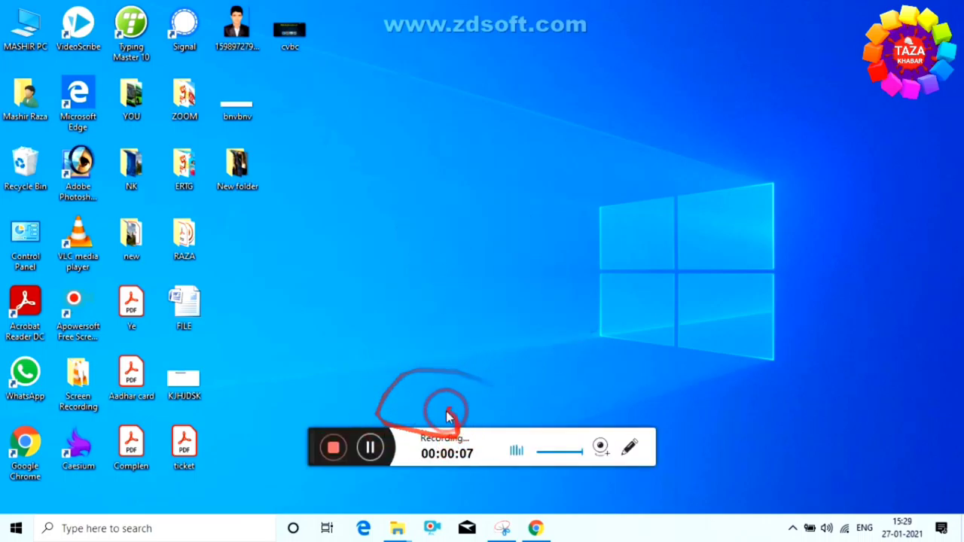
left_click(371, 448)
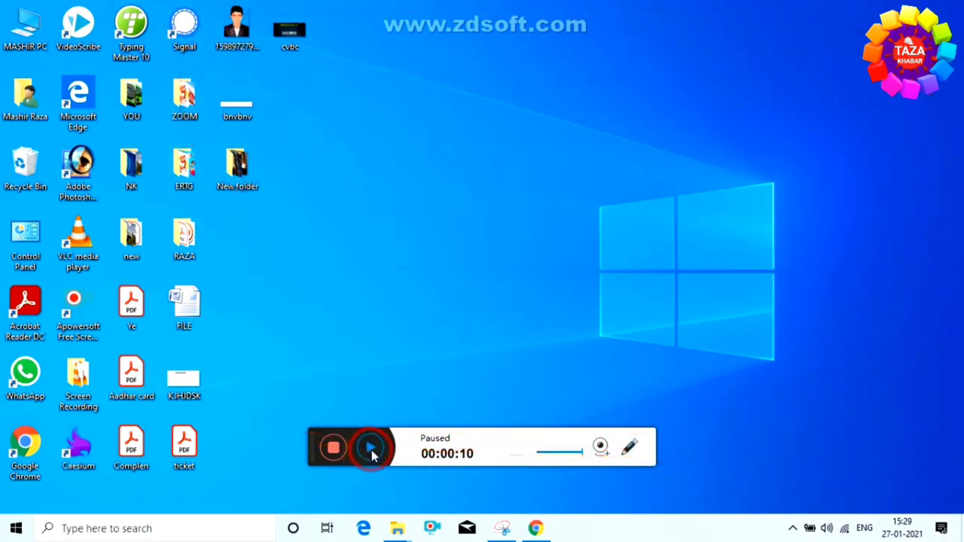
- Open the annotation tools and draw three red arrows pointing towards the desktop icons
left_click(630, 450)
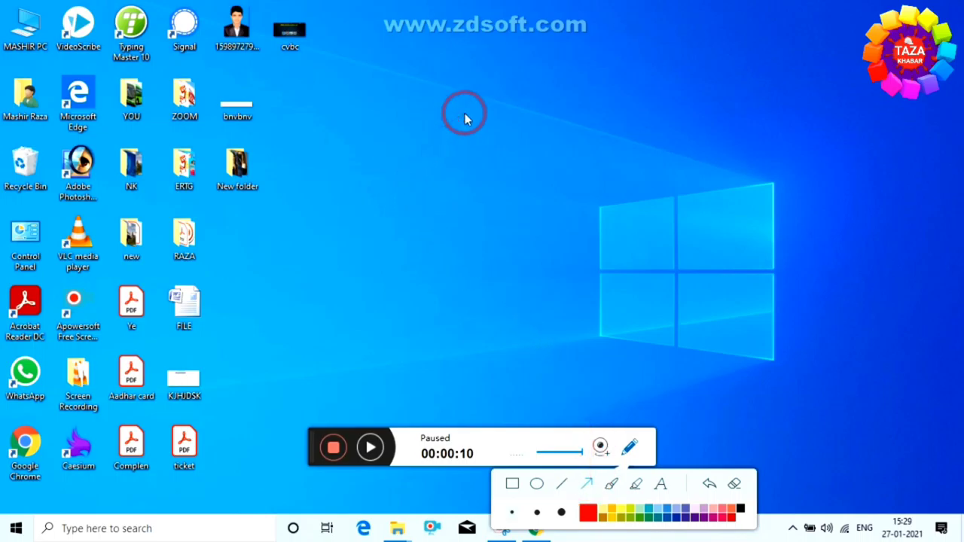
left_click_drag(349, 63, 288, 84)
left_click_drag(358, 232, 224, 245)
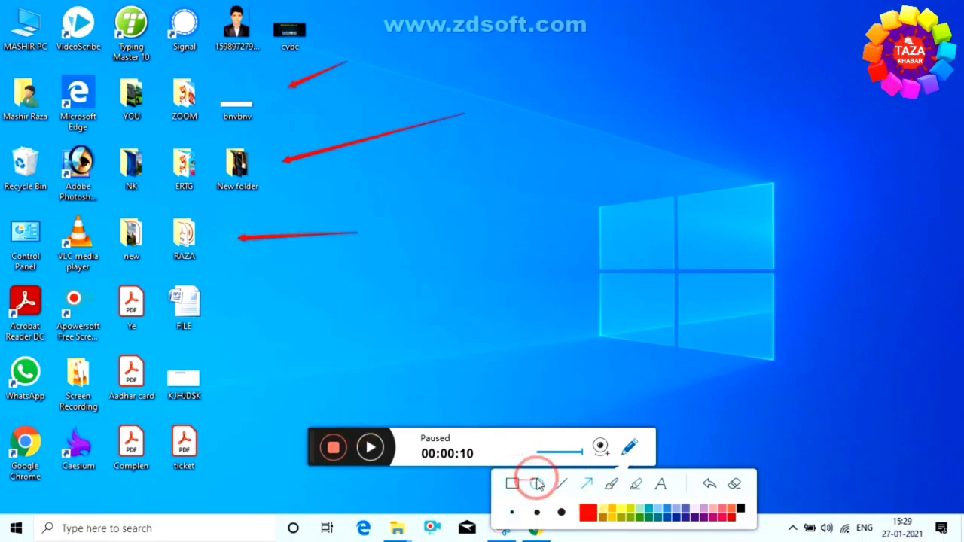
- Draw a red ellipse around the FILE icon and a red rectangle around the ticket icon
left_click(539, 486)
mouse_move(159, 274)
left_mouse_down()
mouse_move(207, 354)
mouse_move(235, 355)
left_mouse_up()
left_click(611, 484)
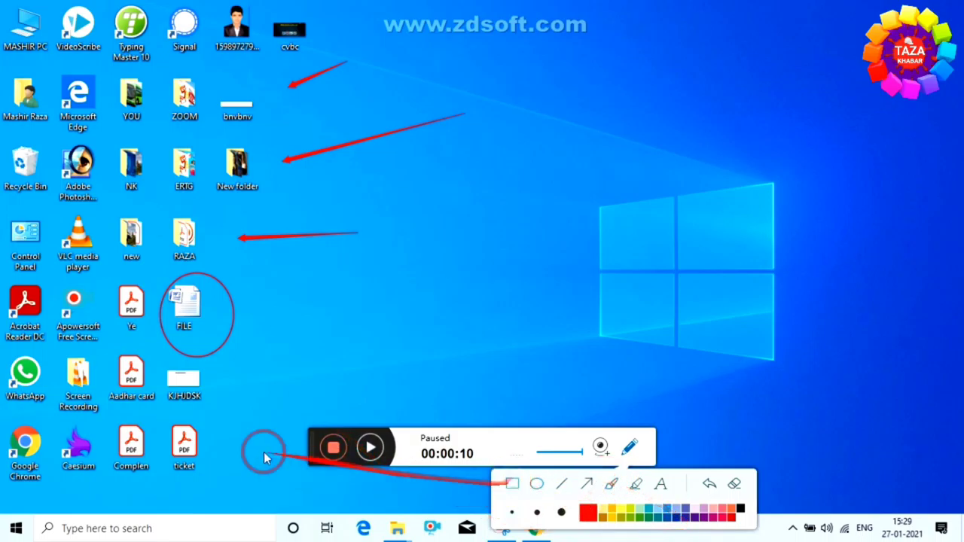
mouse_move(156, 412)
left_mouse_down()
mouse_move(195, 470)
mouse_move(239, 486)
left_mouse_up()
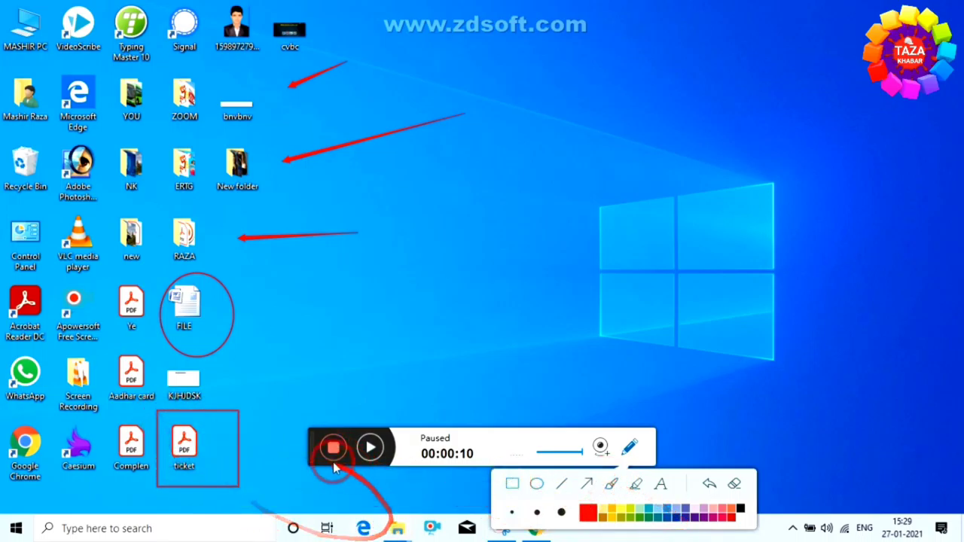
- Set the annotation colour to yellow from the basic colours
left_click(509, 485)
left_click(588, 514)
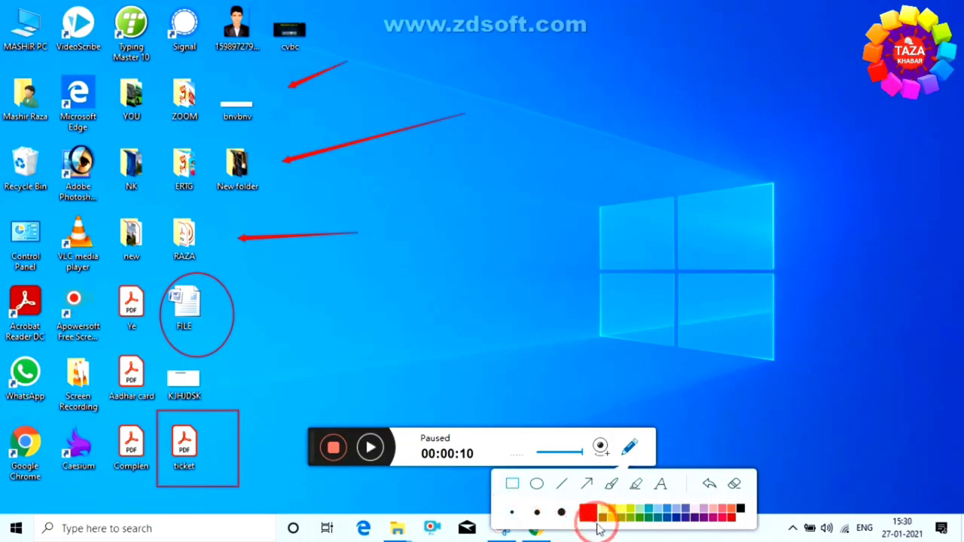
left_click(589, 515)
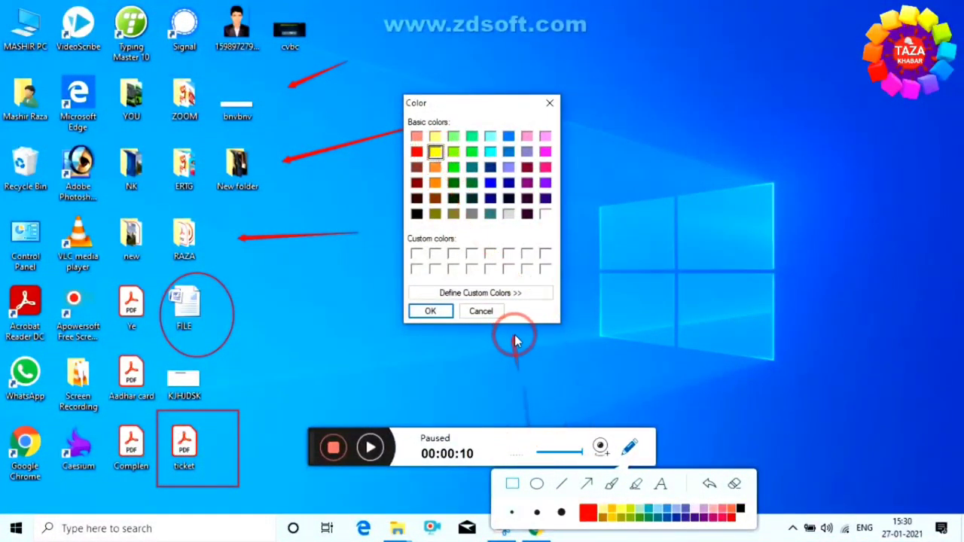
left_click(434, 310)
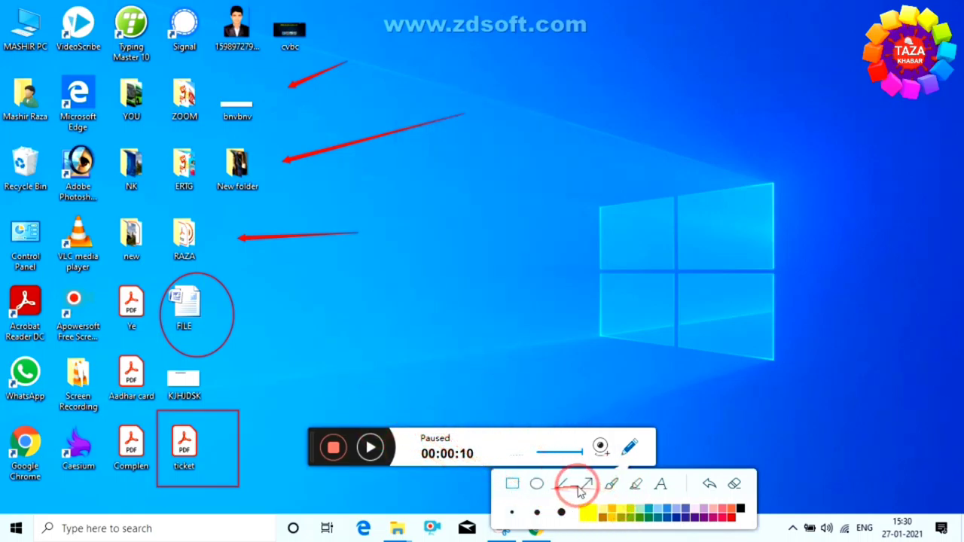
- Draw a yellow arrow, a circle and a rectangle on the empty middle area of the desktop
left_click(587, 486)
left_click_drag(691, 269, 430, 314)
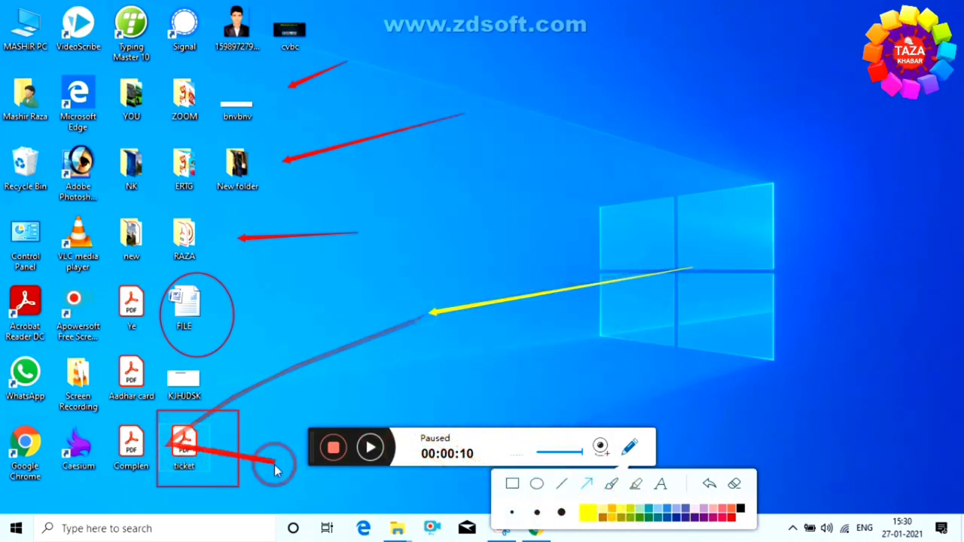
left_click(536, 483)
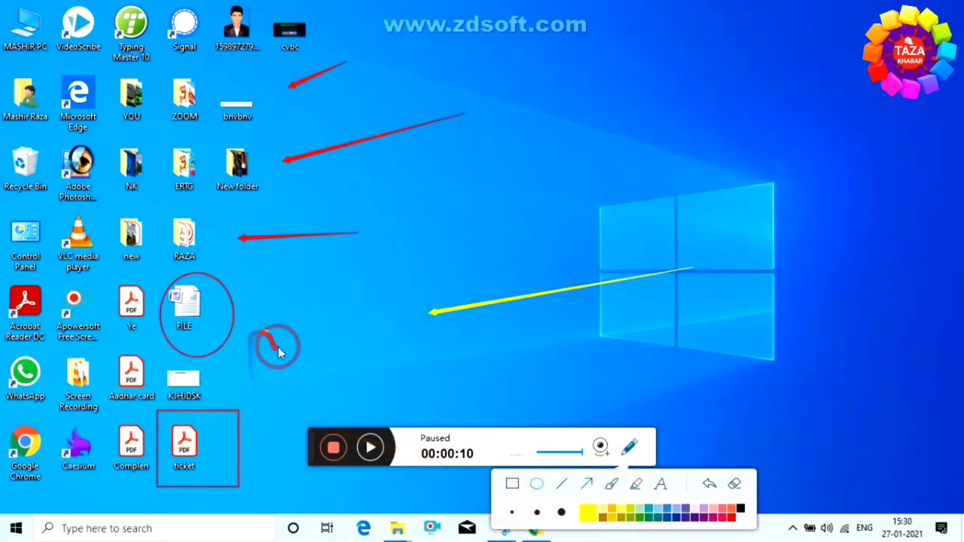
left_click(512, 485)
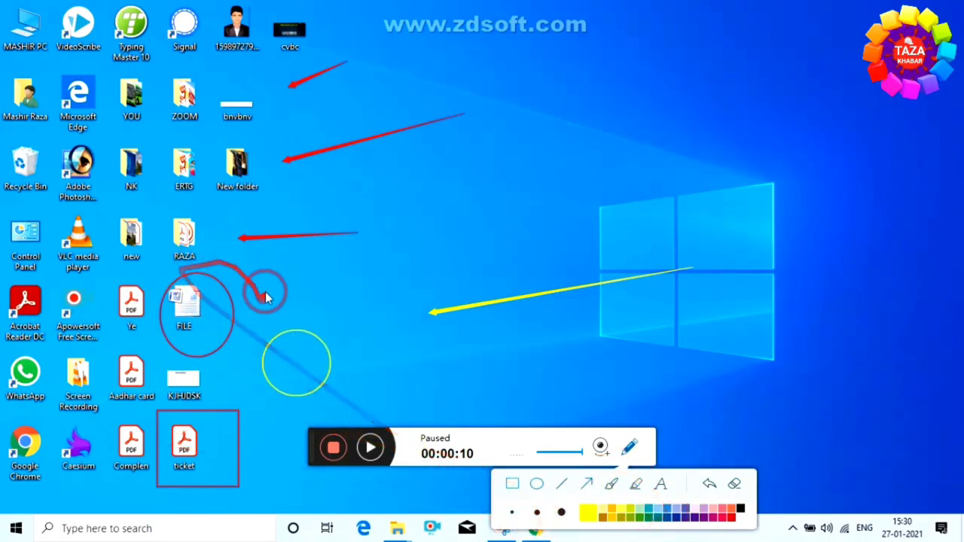
left_click_drag(278, 265, 385, 329)
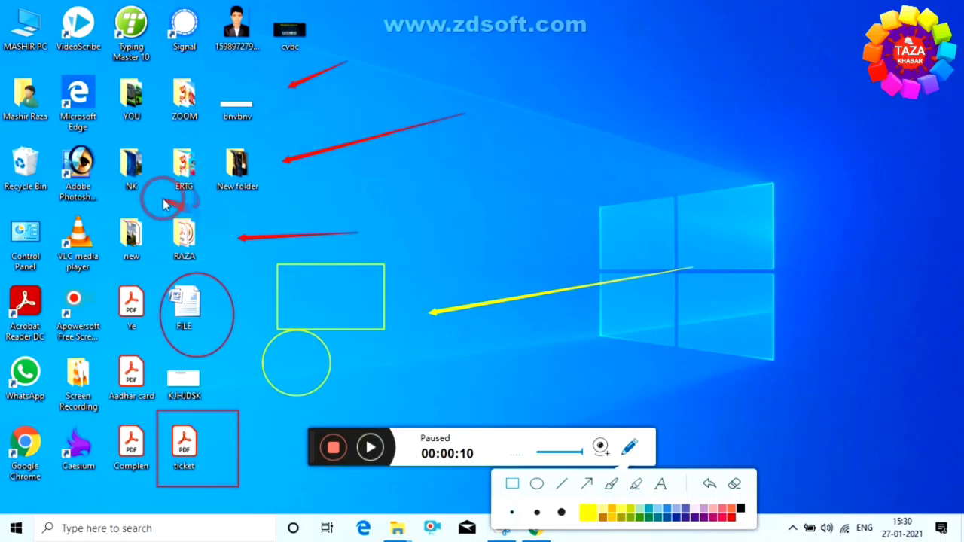
- Draw yellow rectangles around several desktop folder icons and two more on the empty upper part of the desktop
left_click_drag(161, 208, 239, 270)
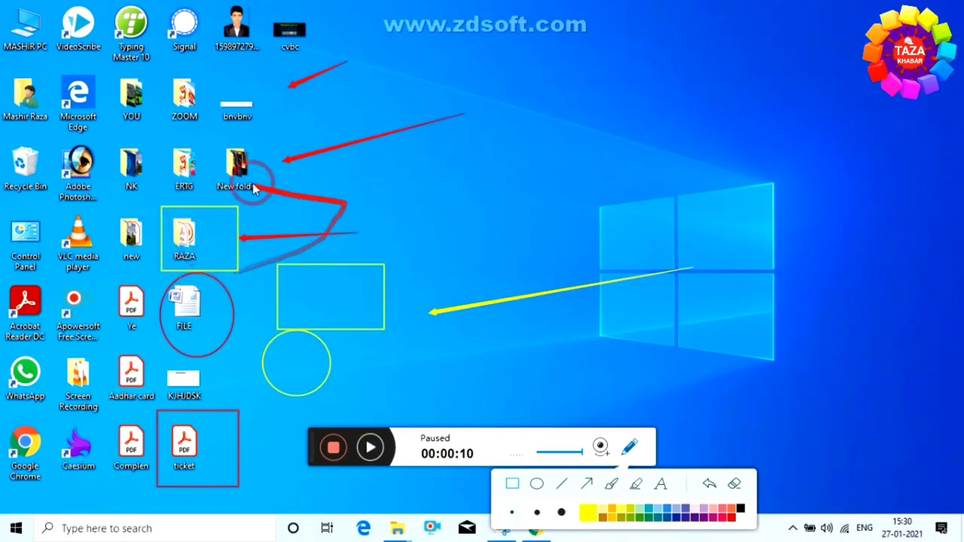
left_click_drag(206, 141, 226, 197)
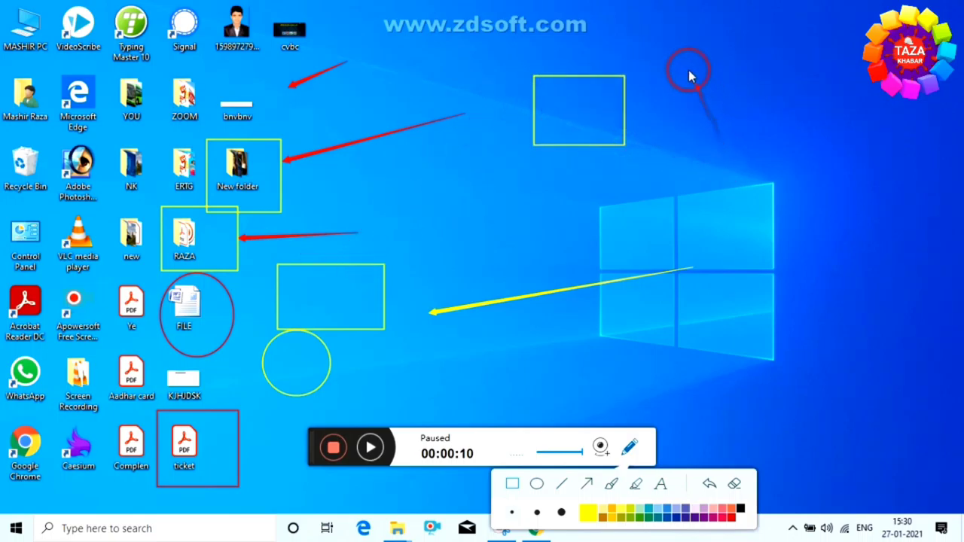
left_click_drag(205, 60, 104, 201)
left_click_drag(130, 267, 128, 263)
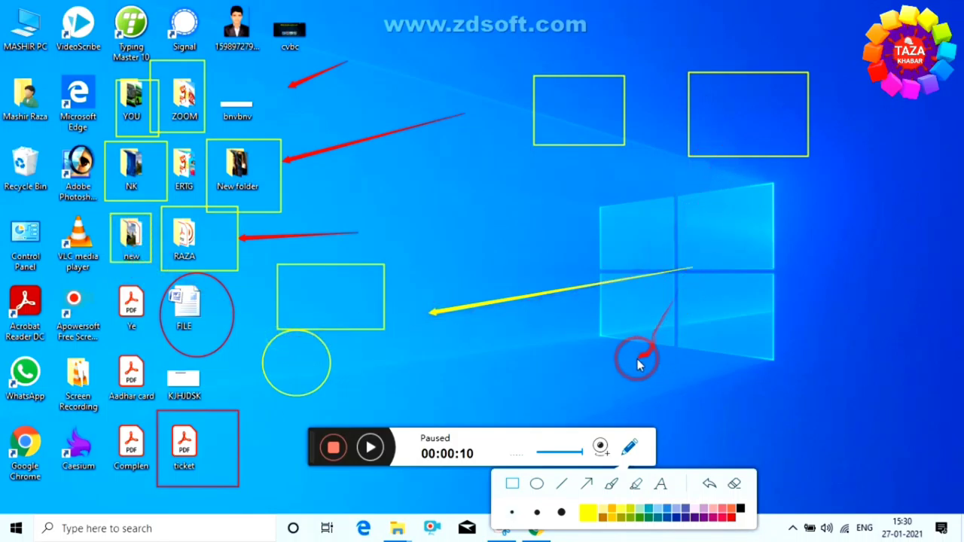
mouse_move(738, 443)
left_mouse_down()
mouse_move(469, 133)
mouse_move(447, 186)
left_mouse_up()
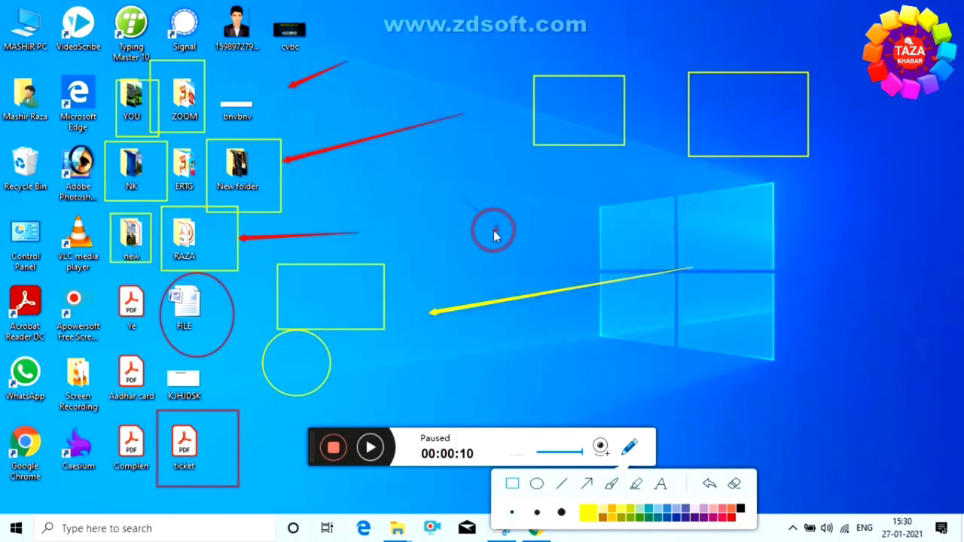
mouse_move(495, 228)
left_mouse_down()
mouse_move(697, 431)
mouse_move(742, 494)
mouse_move(364, 143)
left_mouse_up()
- Erase all annotations from the desktop and close the annotation tools
left_click(736, 486)
mouse_move(415, 118)
left_mouse_down()
mouse_move(607, 521)
mouse_move(656, 514)
left_mouse_up()
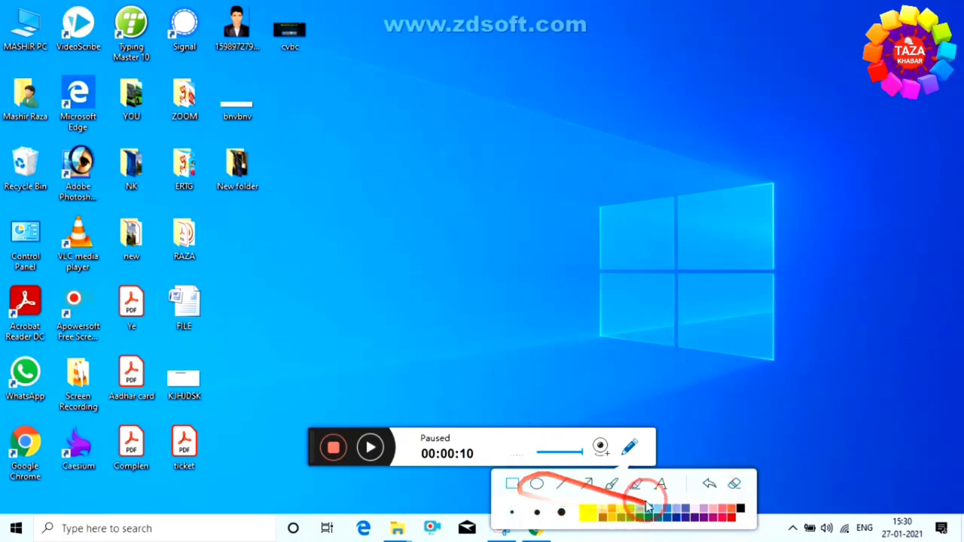
left_click(631, 448)
- Stop the screen recording to open it for preview and saving
mouse_move(601, 464)
left_mouse_down()
mouse_move(512, 377)
mouse_move(421, 423)
mouse_move(344, 387)
mouse_move(355, 455)
mouse_move(176, 217)
mouse_move(260, 125)
mouse_move(361, 136)
mouse_move(435, 230)
mouse_move(320, 184)
mouse_move(203, 226)
mouse_move(105, 109)
mouse_move(440, 114)
mouse_move(550, 296)
mouse_move(409, 340)
mouse_move(372, 419)
mouse_move(368, 456)
mouse_move(407, 458)
mouse_move(412, 369)
mouse_move(547, 323)
mouse_move(561, 331)
mouse_move(373, 225)
mouse_move(408, 420)
mouse_move(370, 471)
mouse_move(302, 231)
mouse_move(282, 77)
mouse_move(110, 115)
mouse_move(455, 124)
mouse_move(568, 169)
mouse_move(574, 246)
mouse_move(30, 101)
mouse_move(209, 12)
mouse_move(727, 106)
mouse_move(760, 174)
mouse_move(438, 66)
mouse_move(181, 79)
mouse_move(117, 57)
mouse_move(637, 42)
mouse_move(822, 103)
mouse_move(868, 206)
left_mouse_up()
left_click_drag(570, 175, 354, 424)
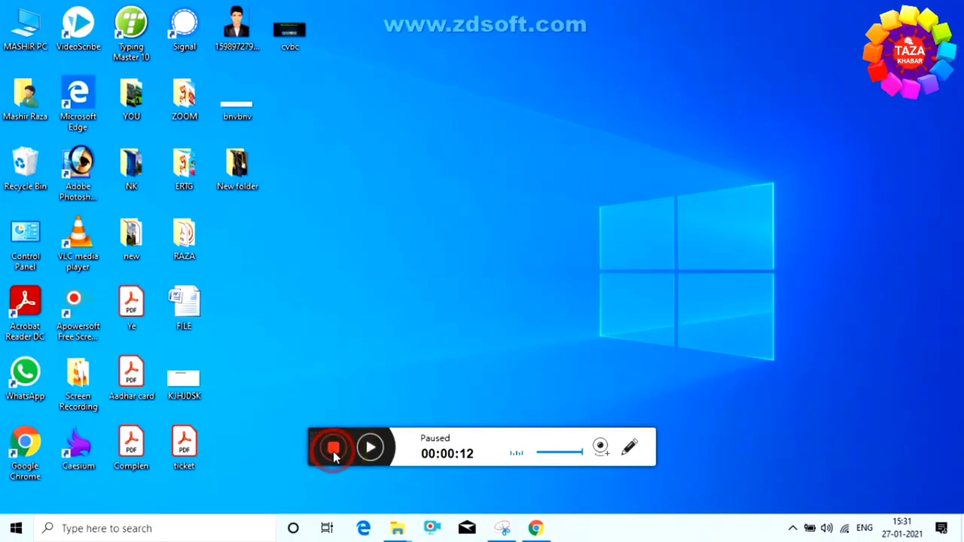
left_click(332, 450)
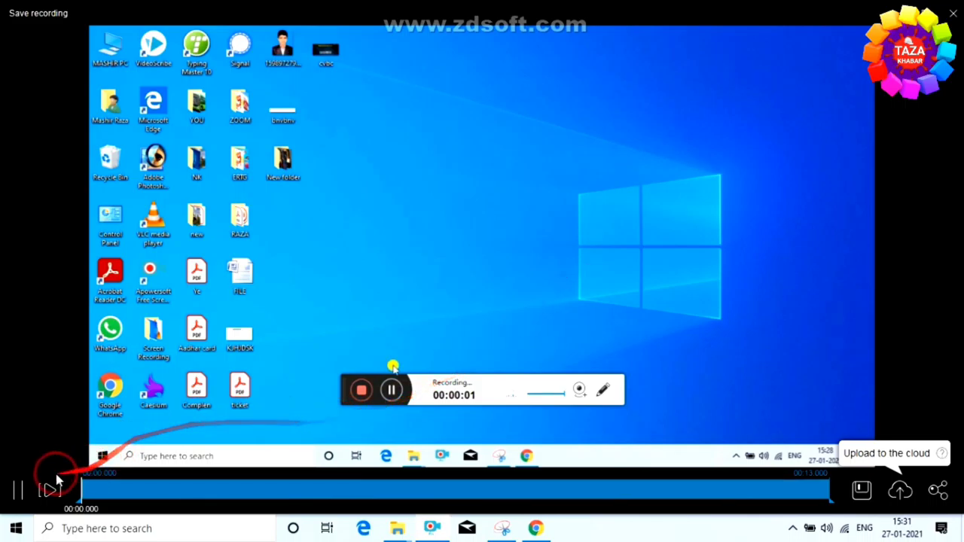
- Pause the preview playback and close the Save recording window
left_click(25, 495)
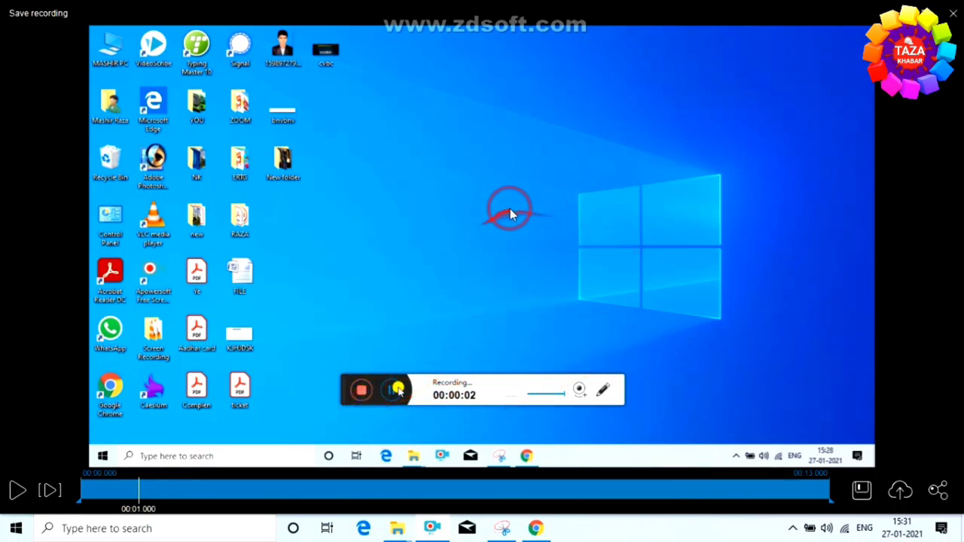
left_click(956, 13)
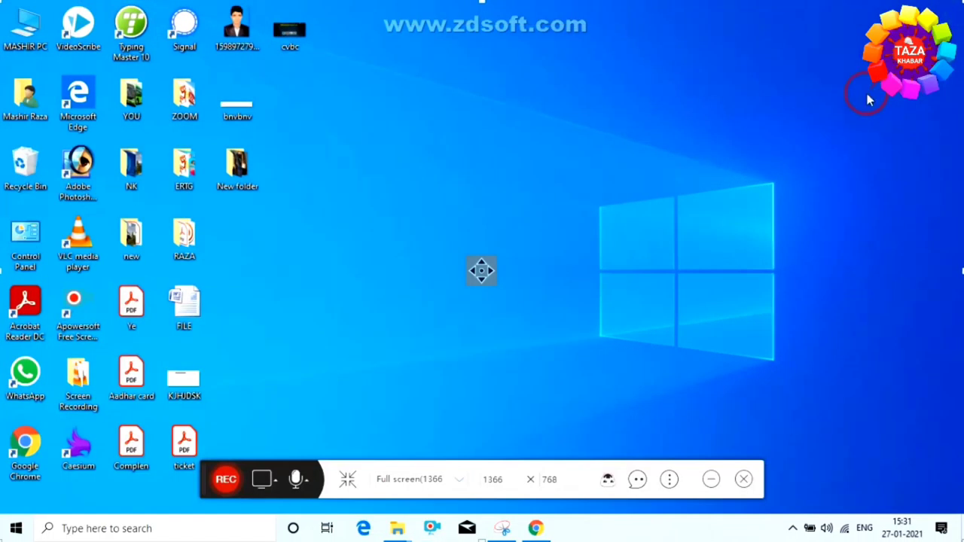